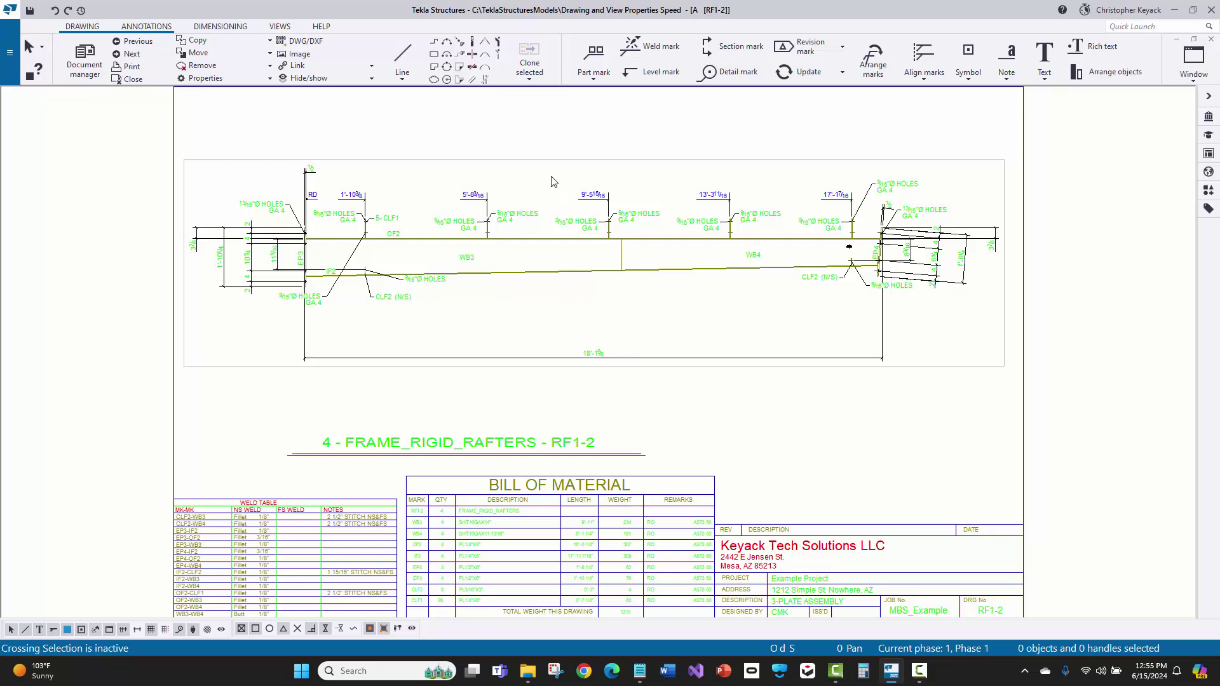
# Step: Open the assembly drawing properties, keep BOM-3-Plate_Assembly, and open the Front view's view properties
pyautogui.doubleClick(553, 181)
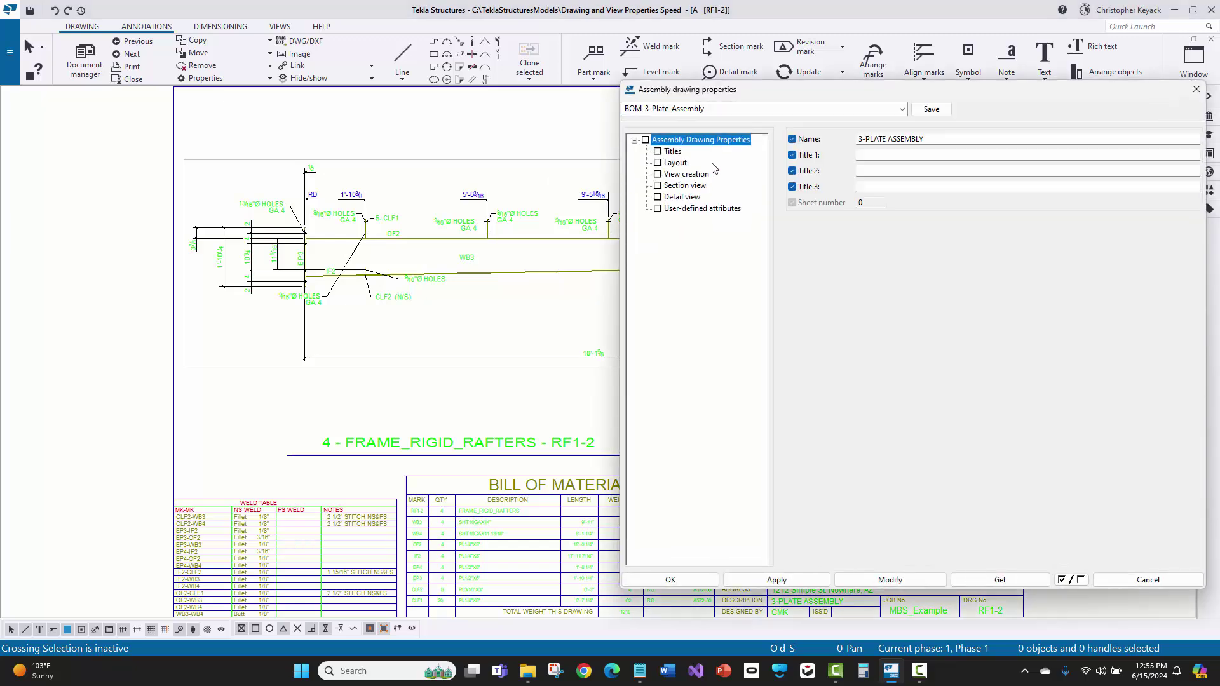
pyautogui.click(905, 110)
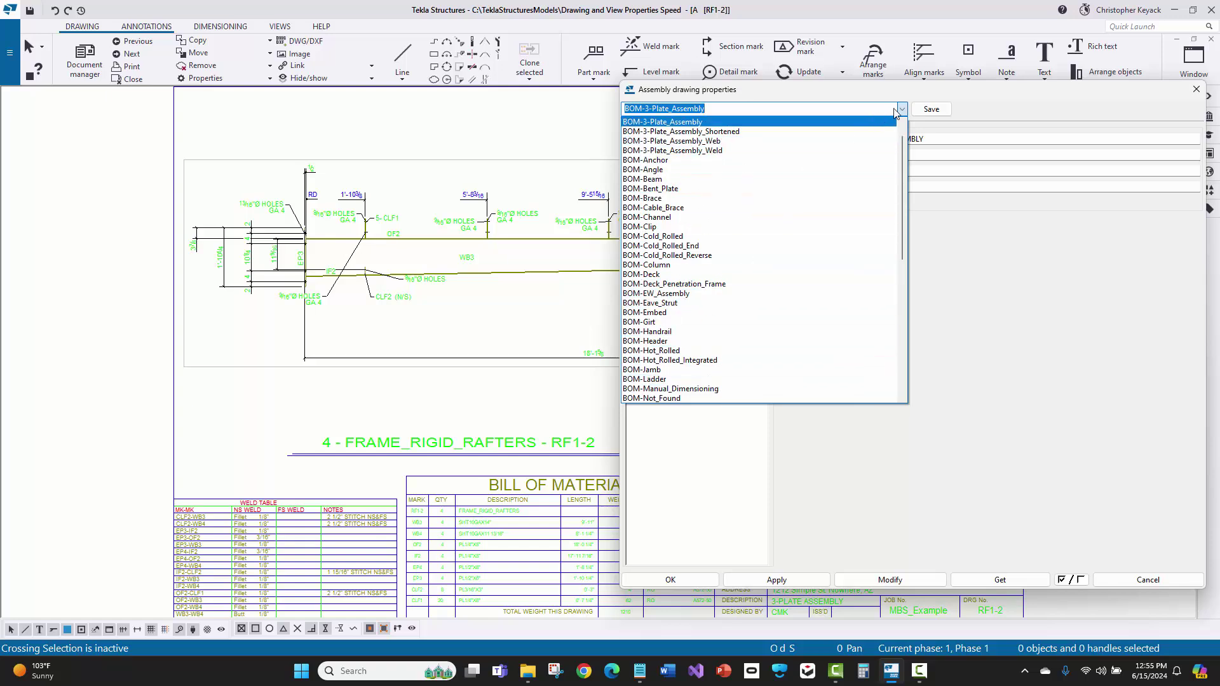
pyautogui.click(901, 110)
pyautogui.click(698, 175)
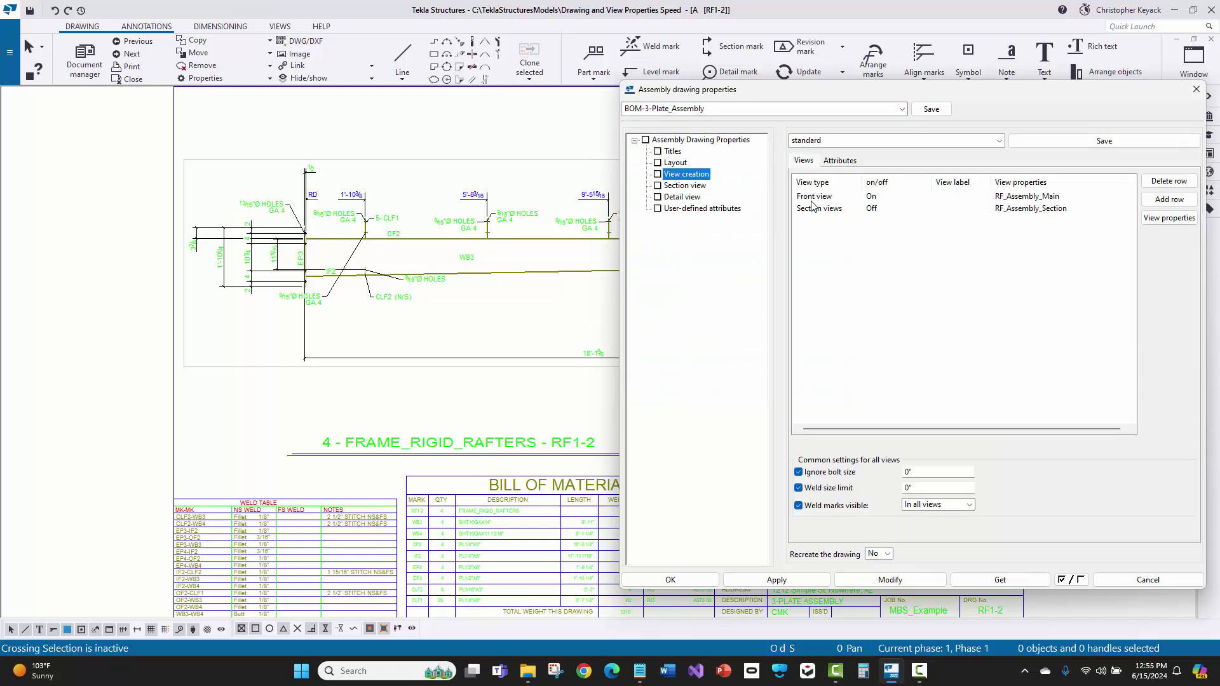
pyautogui.click(824, 199)
pyautogui.click(824, 200)
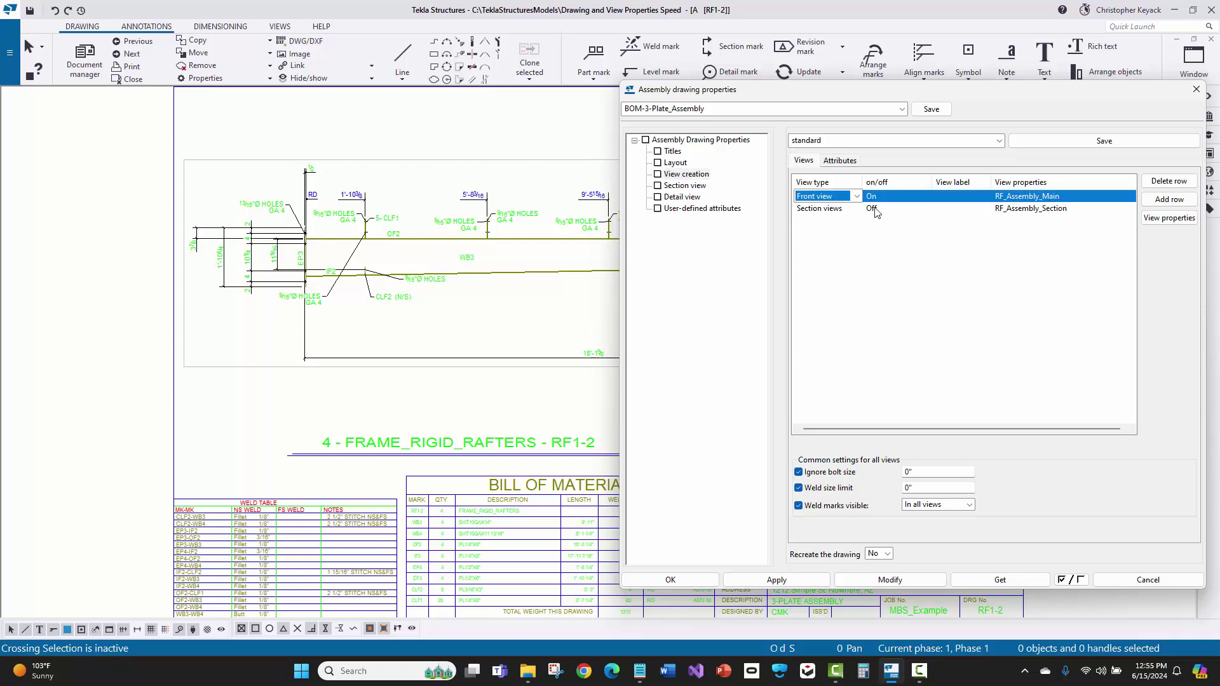
pyautogui.click(1016, 197)
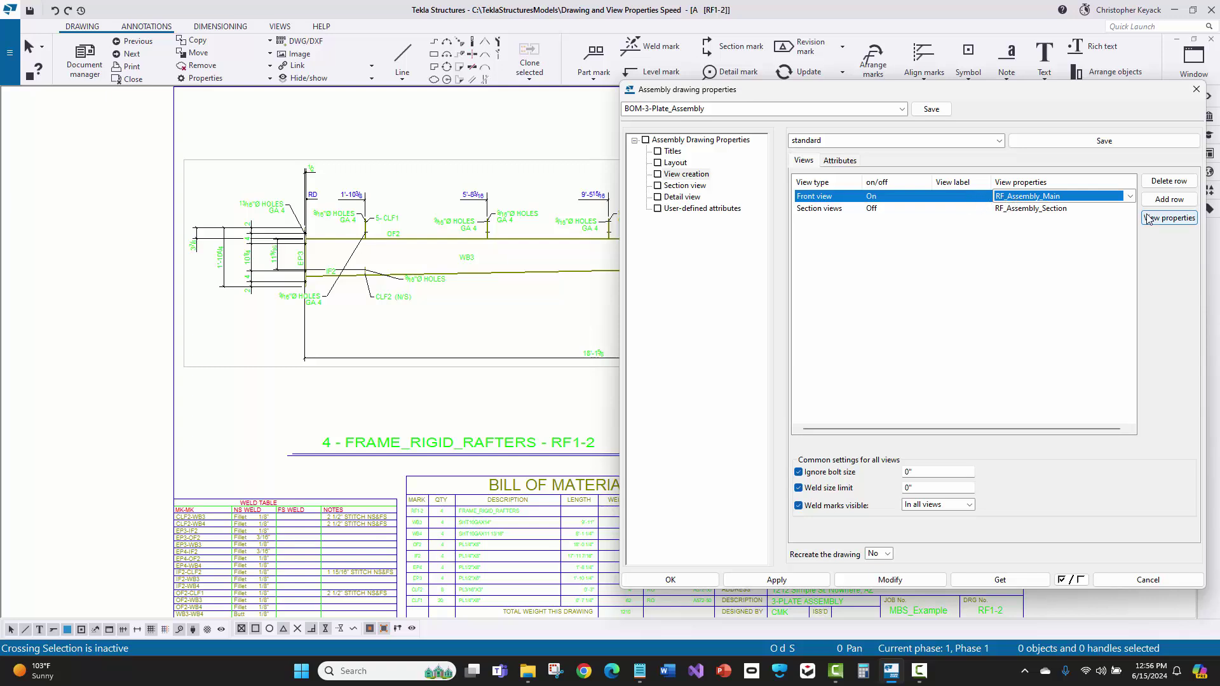
pyautogui.click(1020, 199)
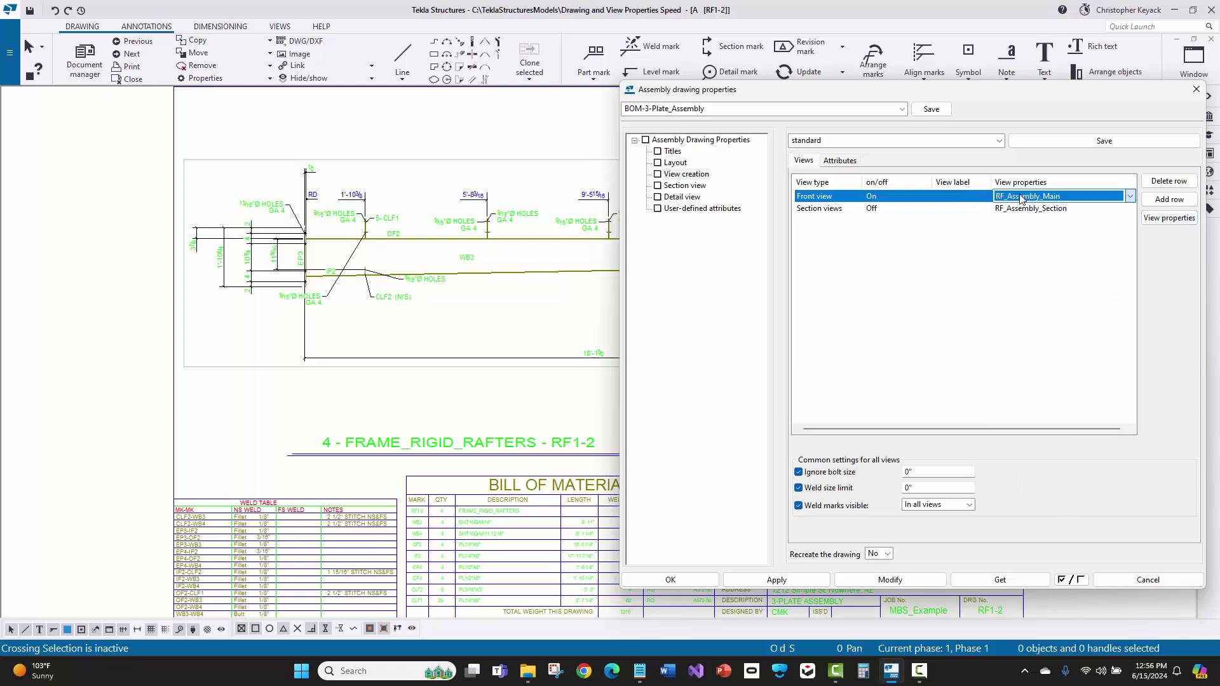
pyautogui.click(1156, 220)
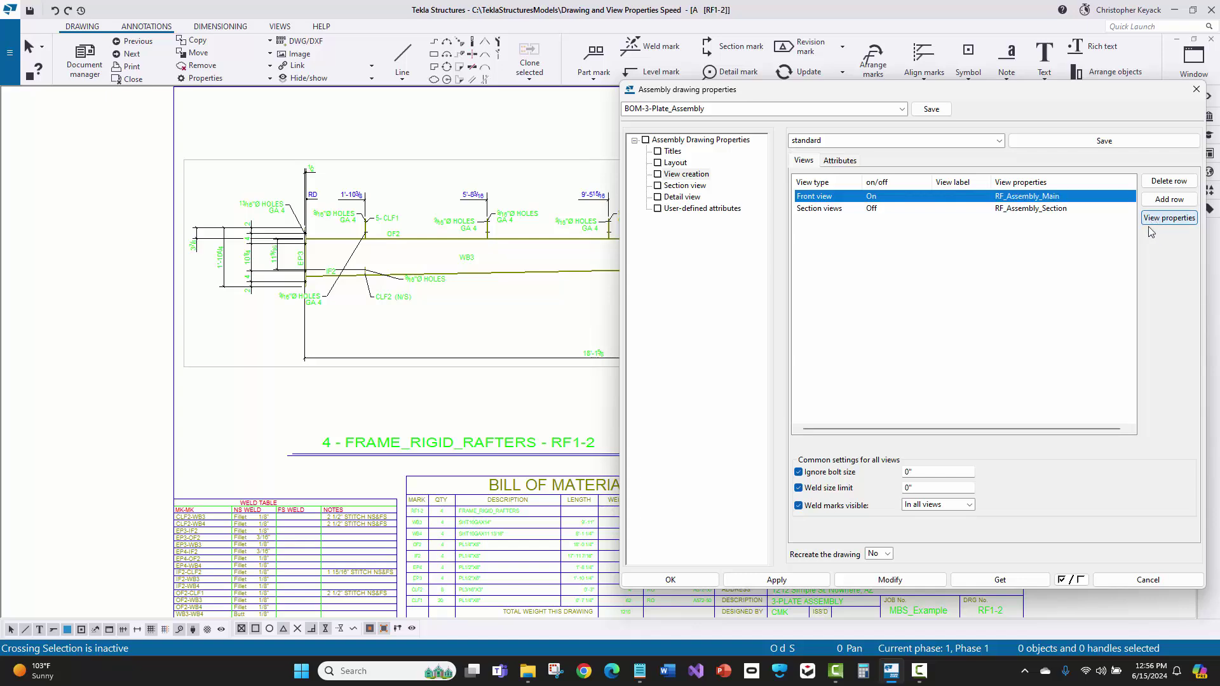
pyautogui.click(1152, 223)
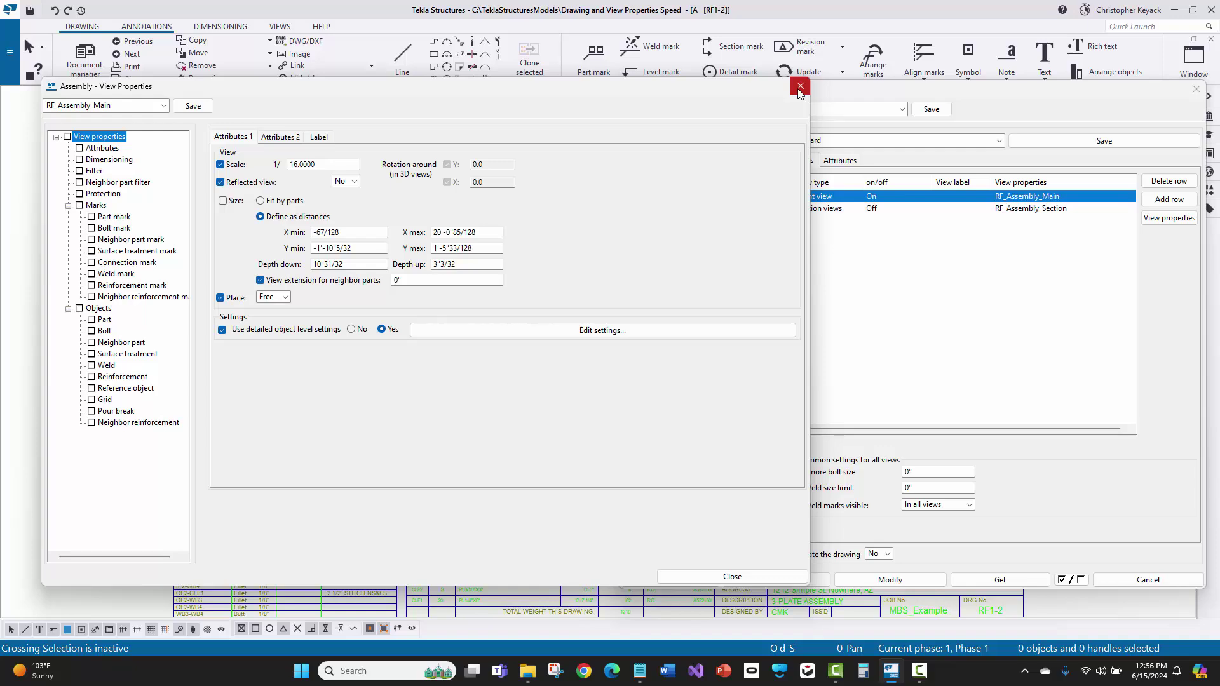
# Step: Close the front view and assembly drawing property dialogs, then select the drawing's main view
pyautogui.click(801, 89)
pyautogui.click(1197, 89)
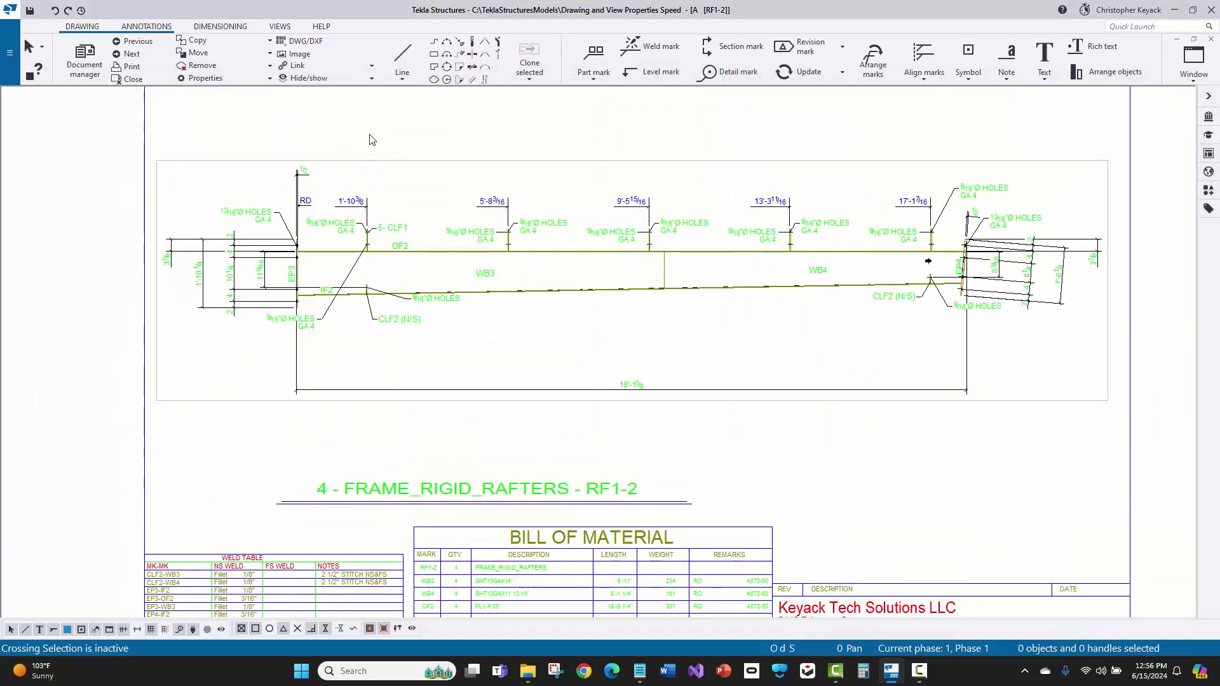
pyautogui.click(373, 164)
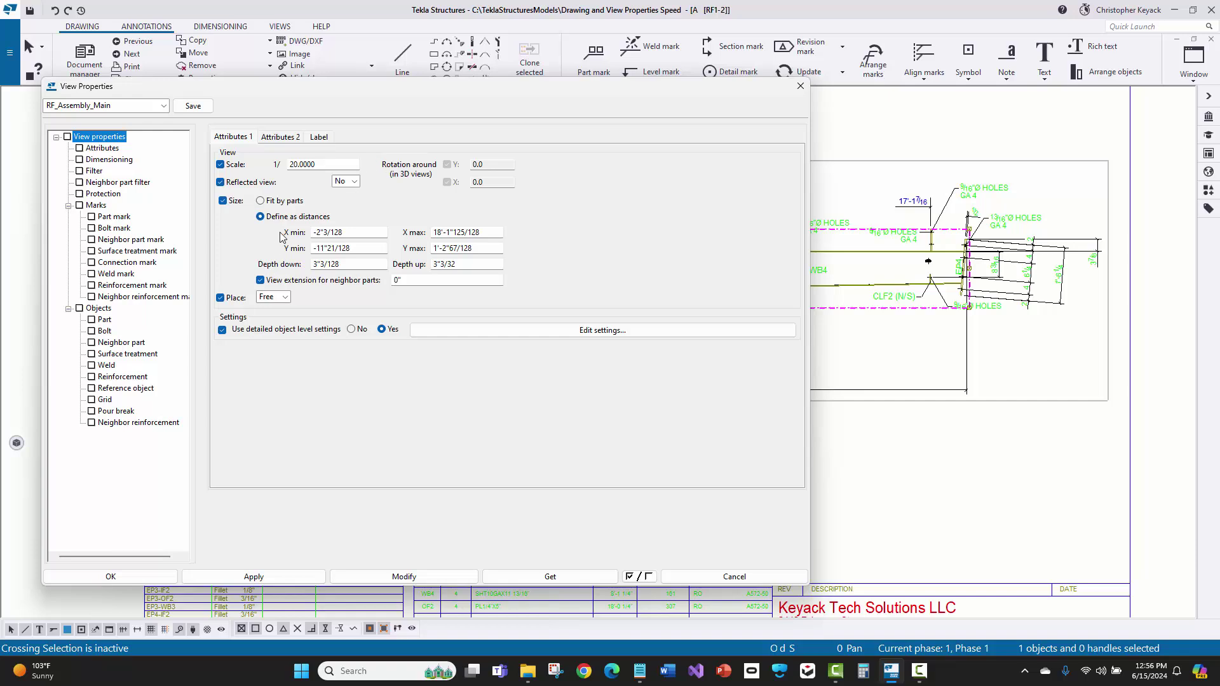
# Step: Browse the main view's Attributes, Dimensioning and Filter settings, checking the saved filter list
pyautogui.click(104, 149)
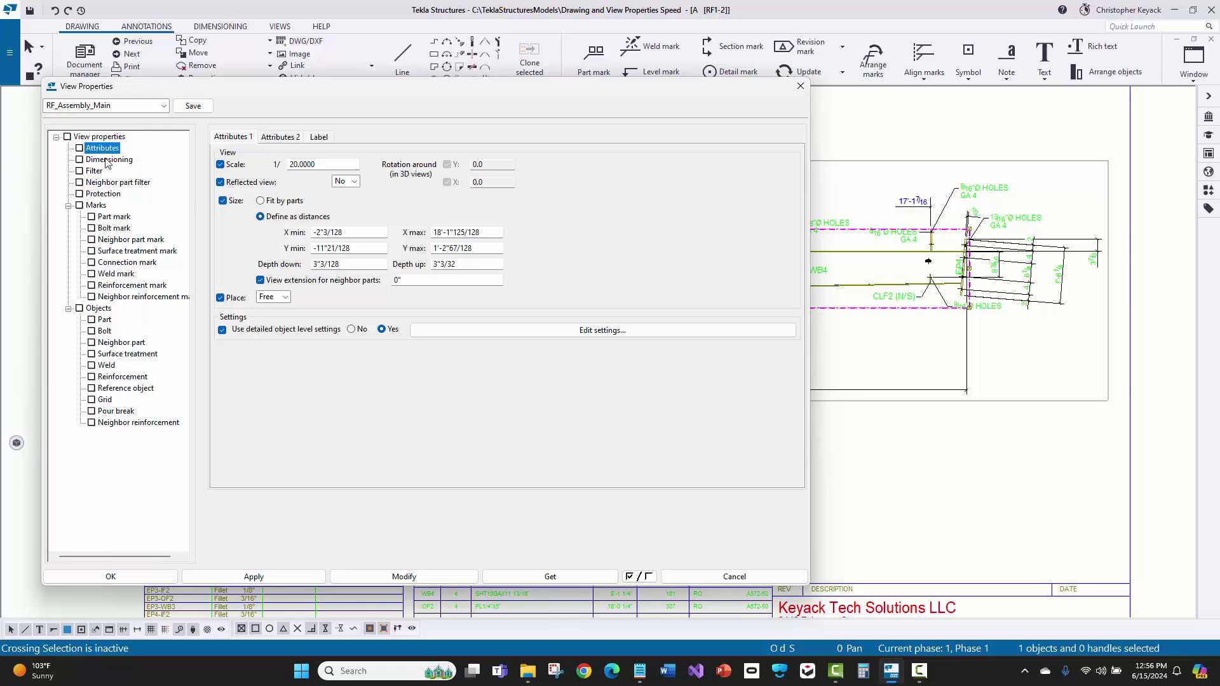
pyautogui.click(106, 163)
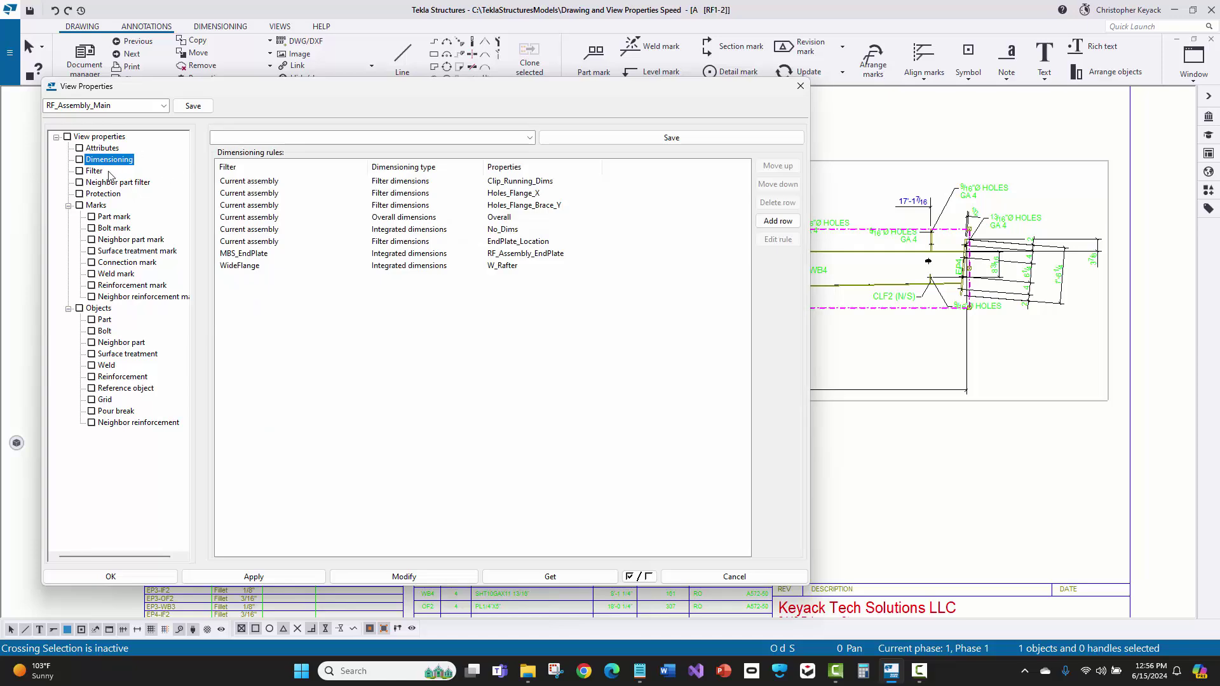
pyautogui.click(95, 172)
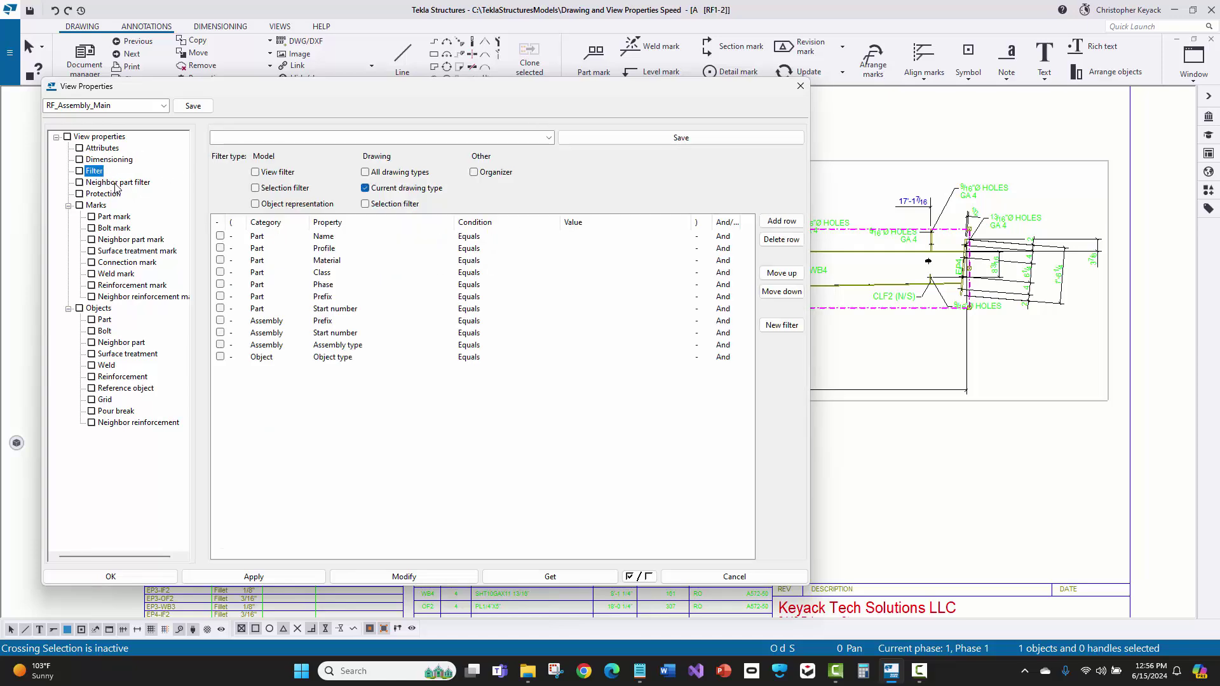
pyautogui.click(548, 138)
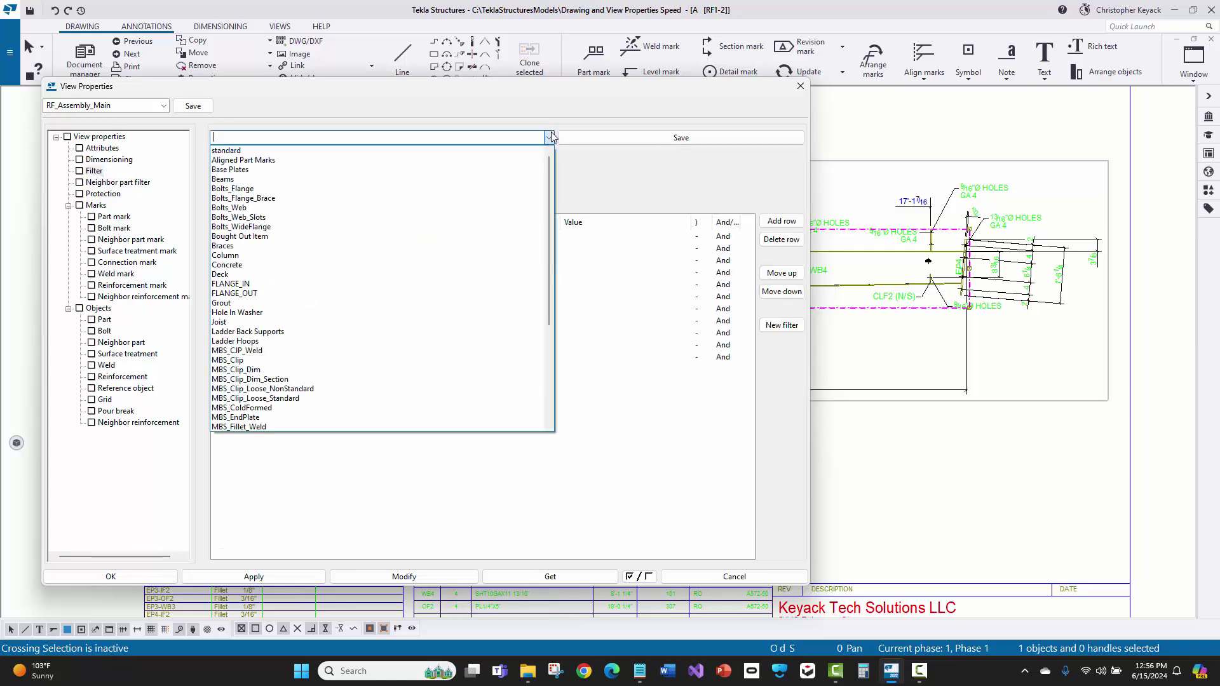
pyautogui.click(548, 137)
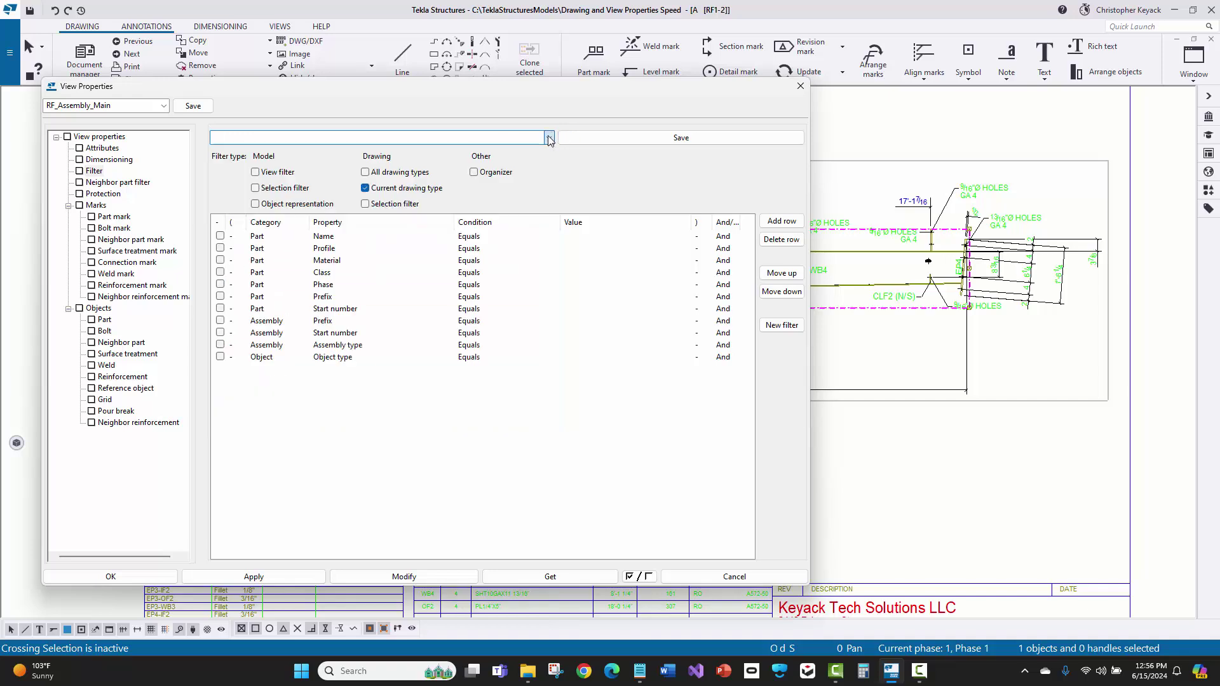
# Step: Review the Neighbor part filter settings and keep the RF_Assembly_Main view properties loaded
pyautogui.click(124, 183)
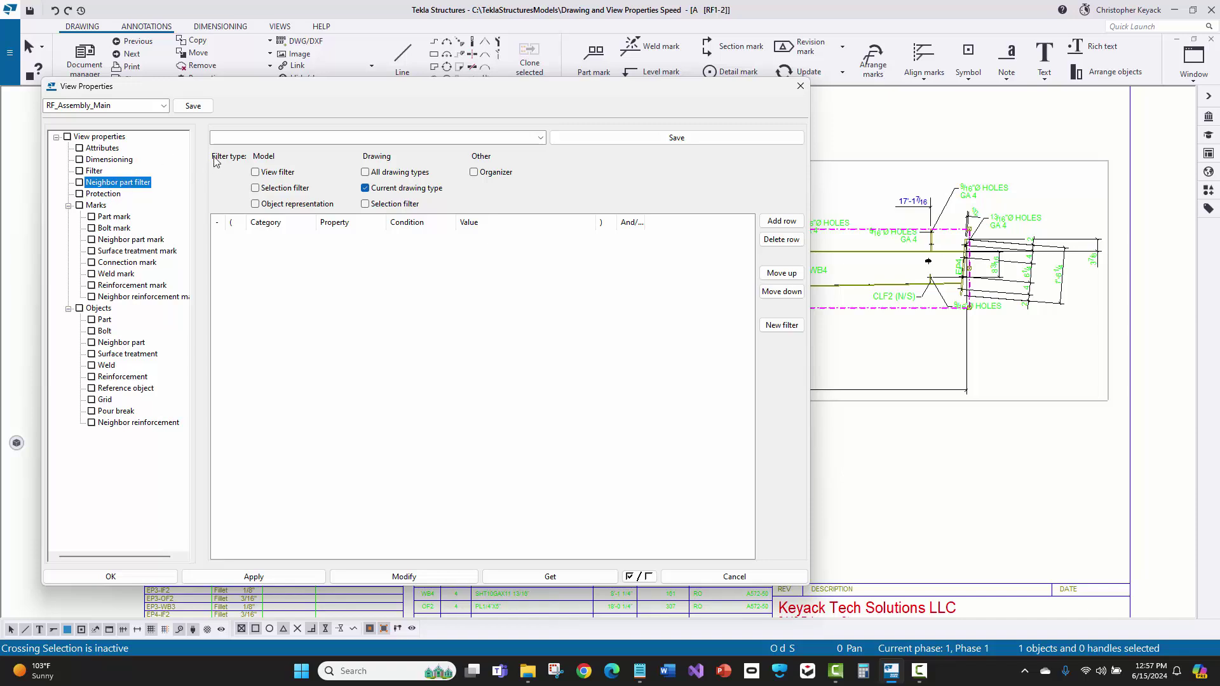
pyautogui.click(541, 138)
pyautogui.click(541, 137)
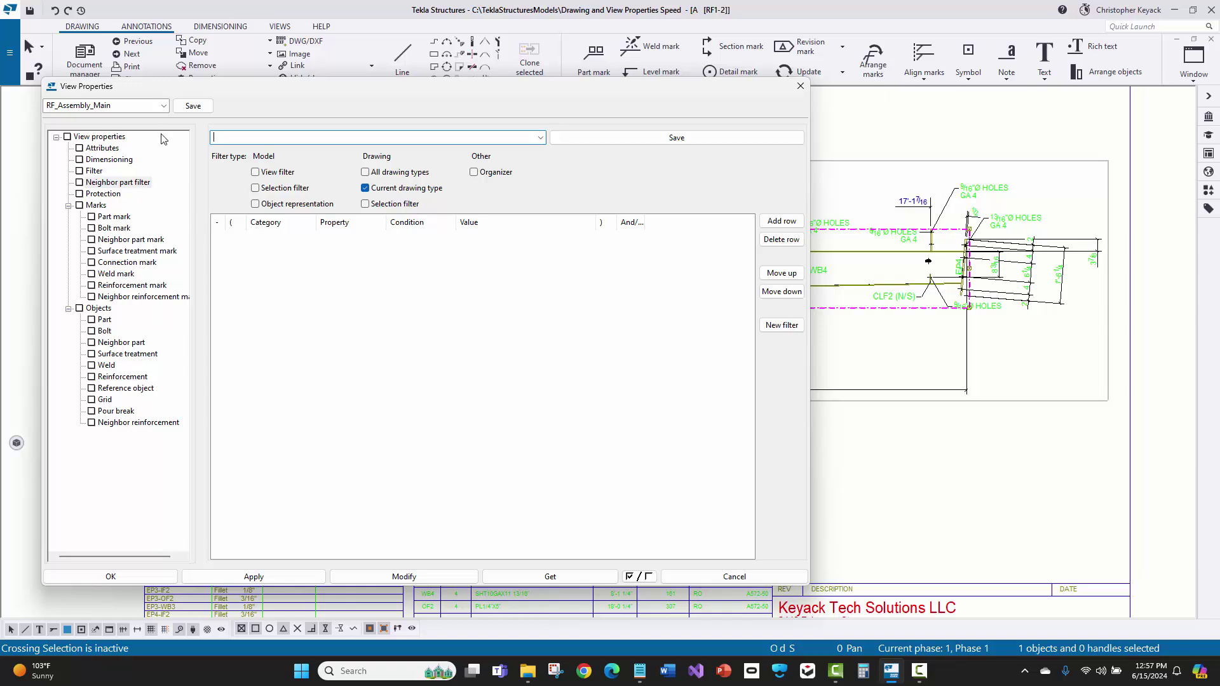
pyautogui.click(163, 108)
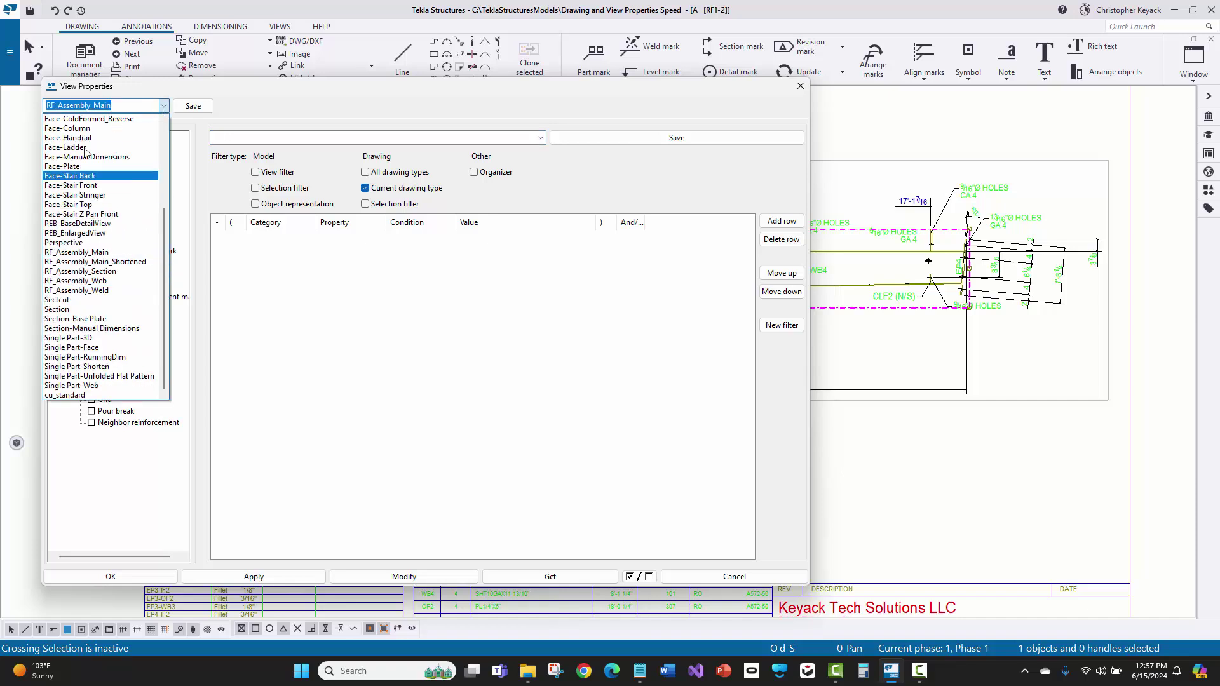
pyautogui.click(166, 108)
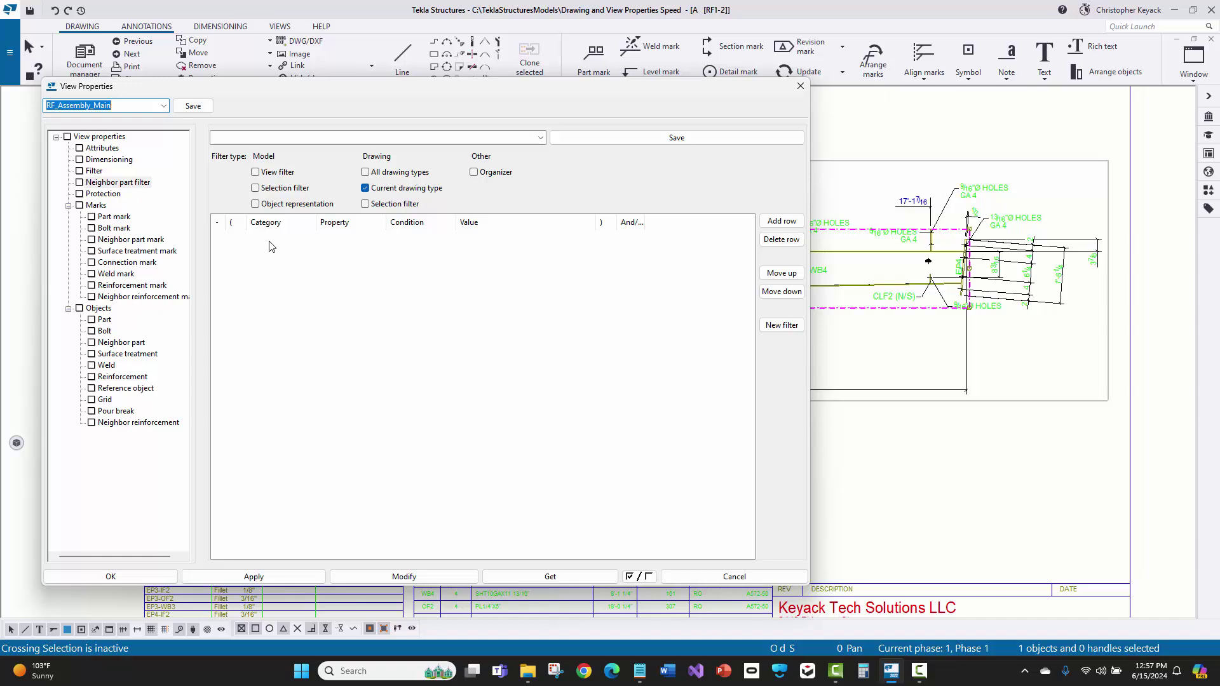
# Step: Close the View Properties dialog to reveal the RF1-2 drawing sheet
pyautogui.click(800, 87)
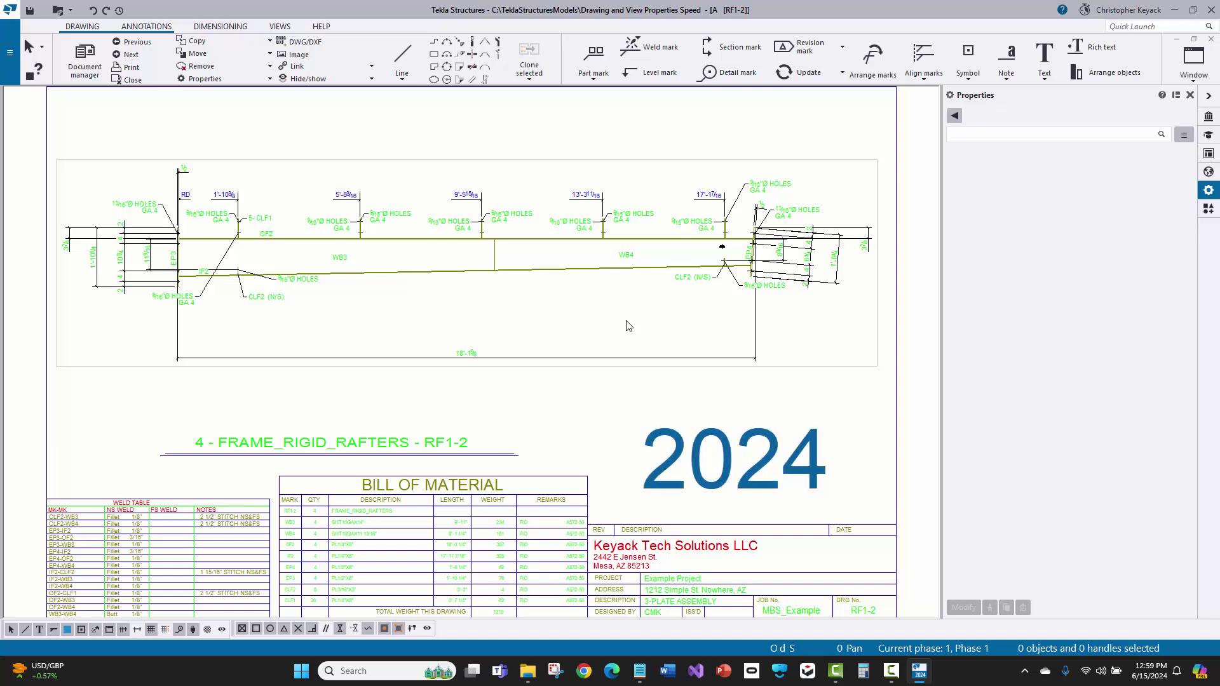
pyautogui.doubleClick(627, 325)
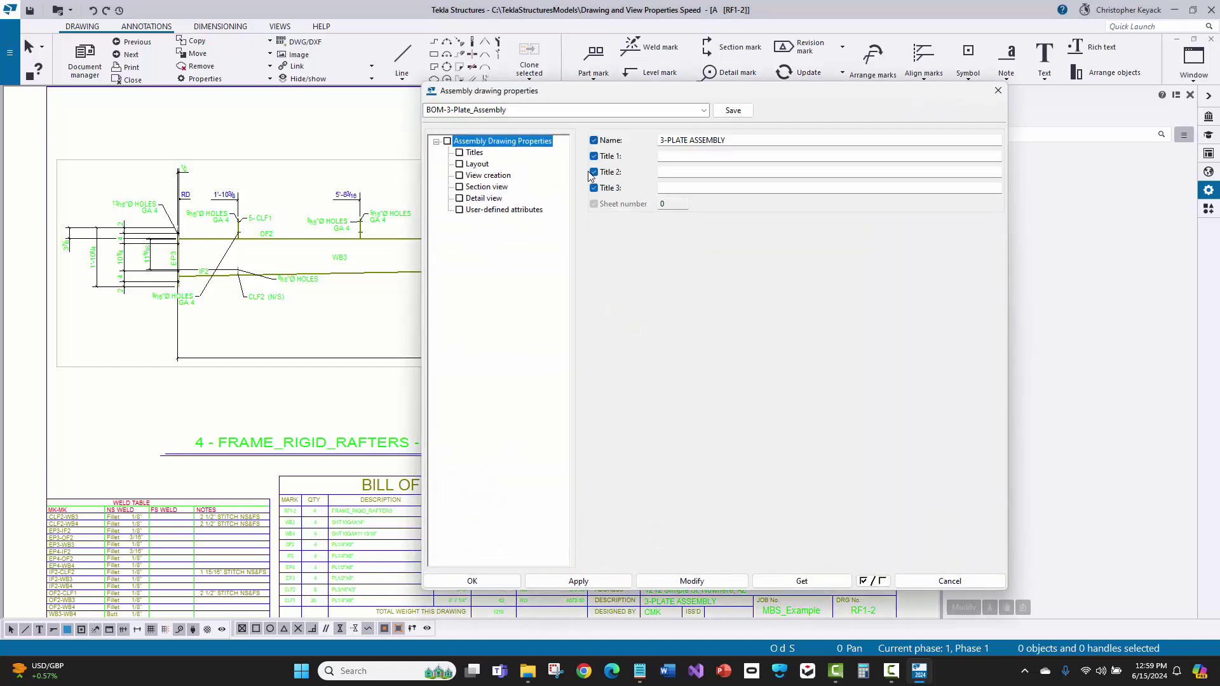
pyautogui.click(509, 176)
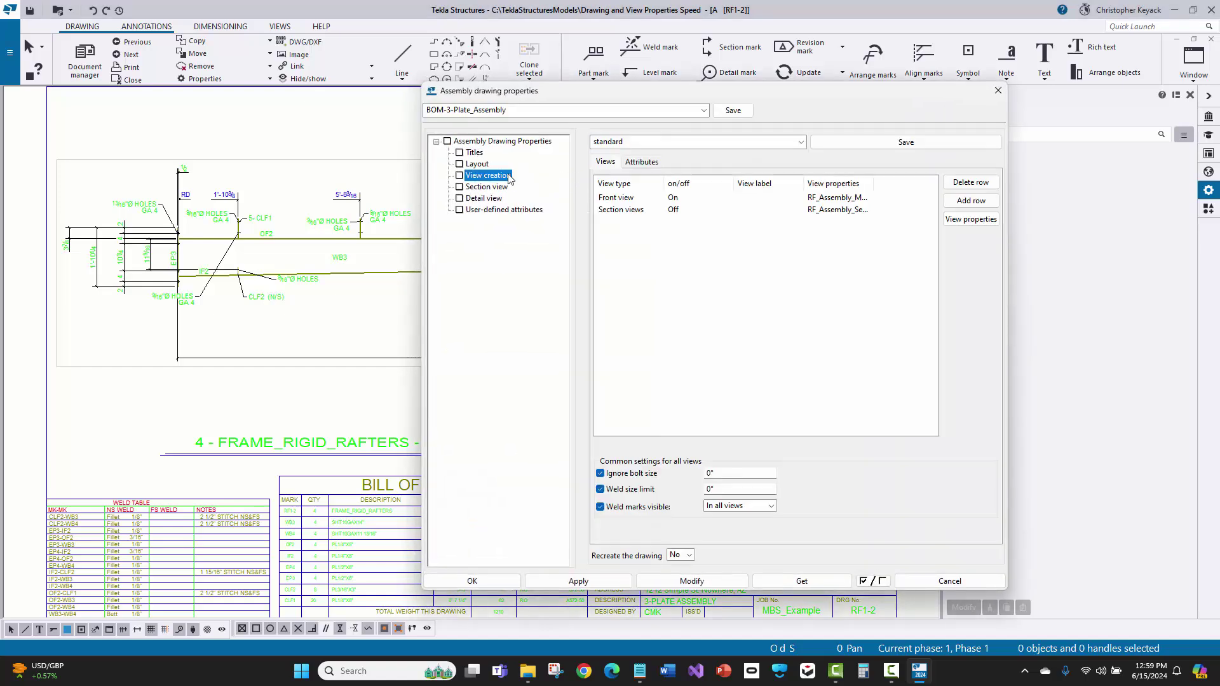
pyautogui.click(827, 200)
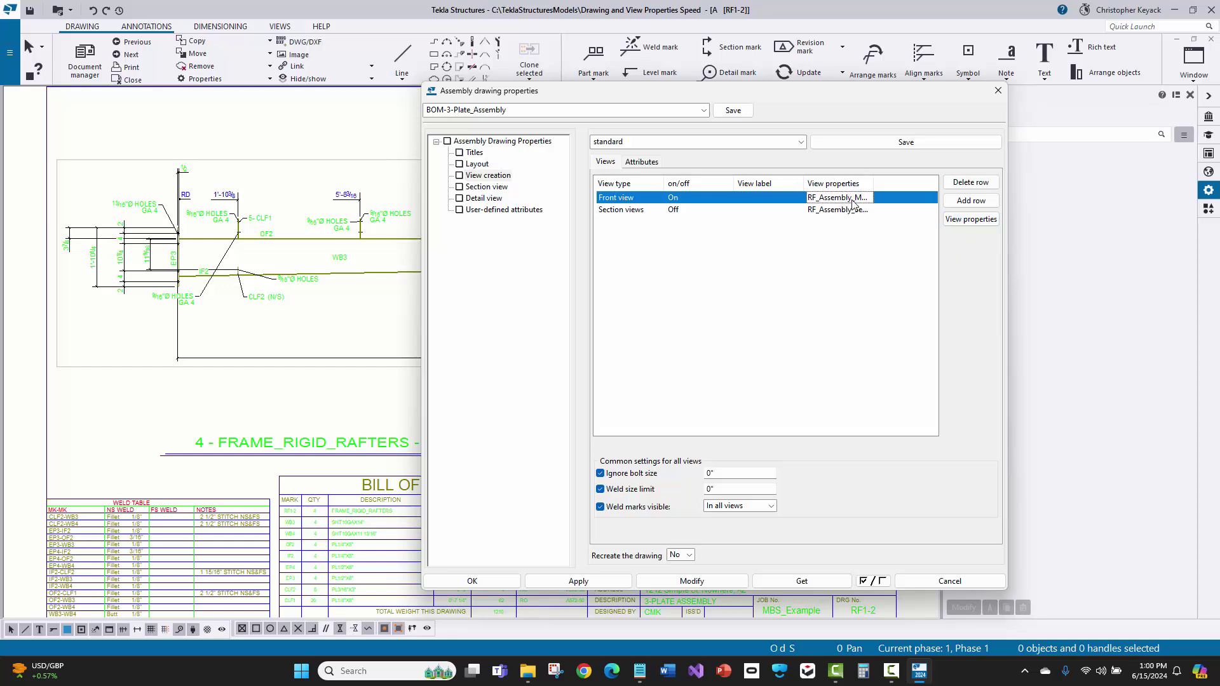
pyautogui.click(971, 220)
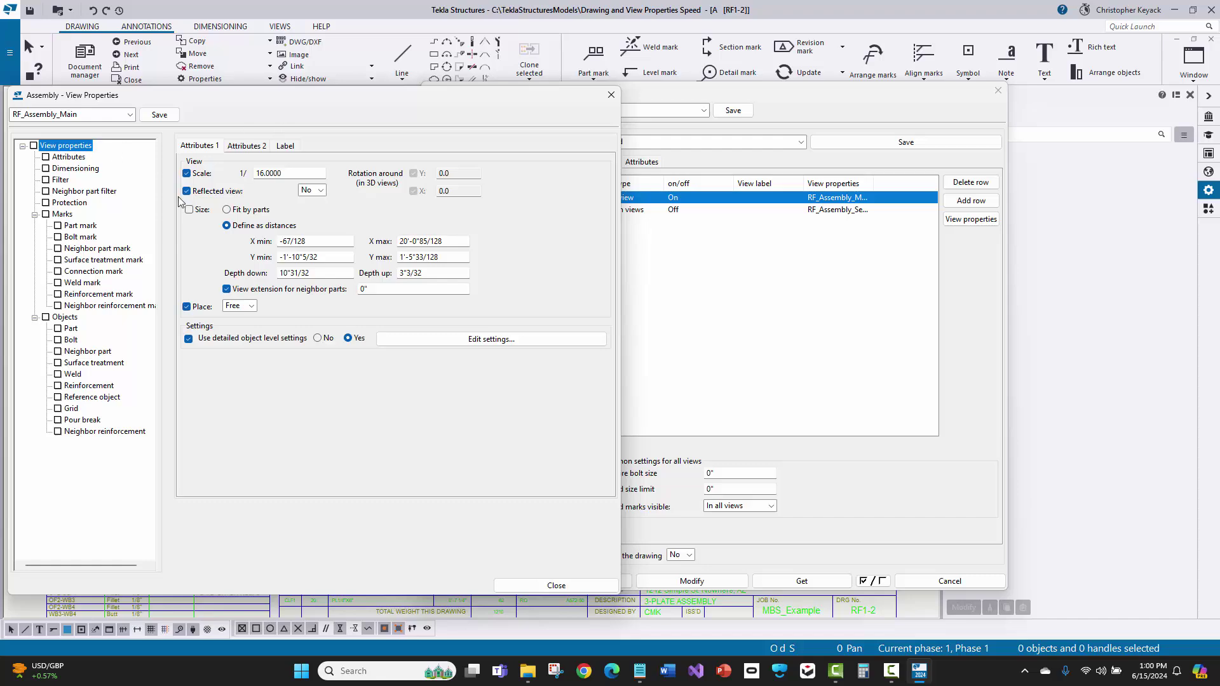
pyautogui.click(611, 95)
pyautogui.click(971, 218)
pyautogui.click(612, 96)
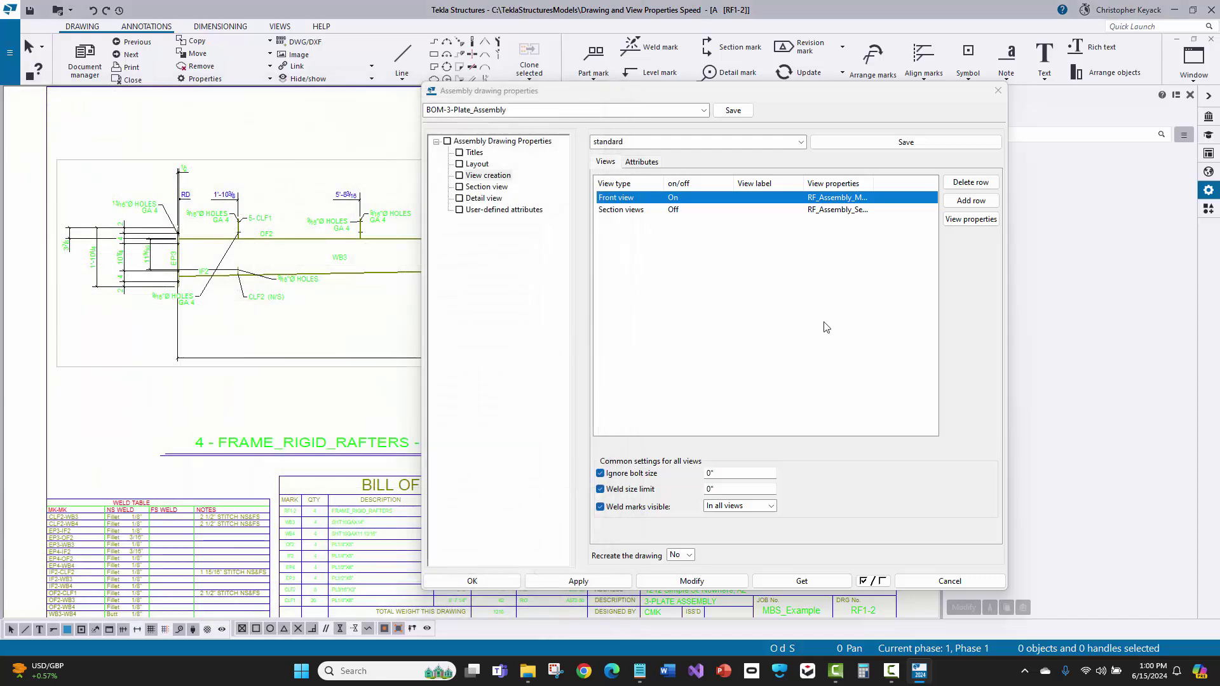
# Step: Cancel the assembly drawing properties and open the main view's RF_Assembly_Main view properties
pyautogui.click(932, 583)
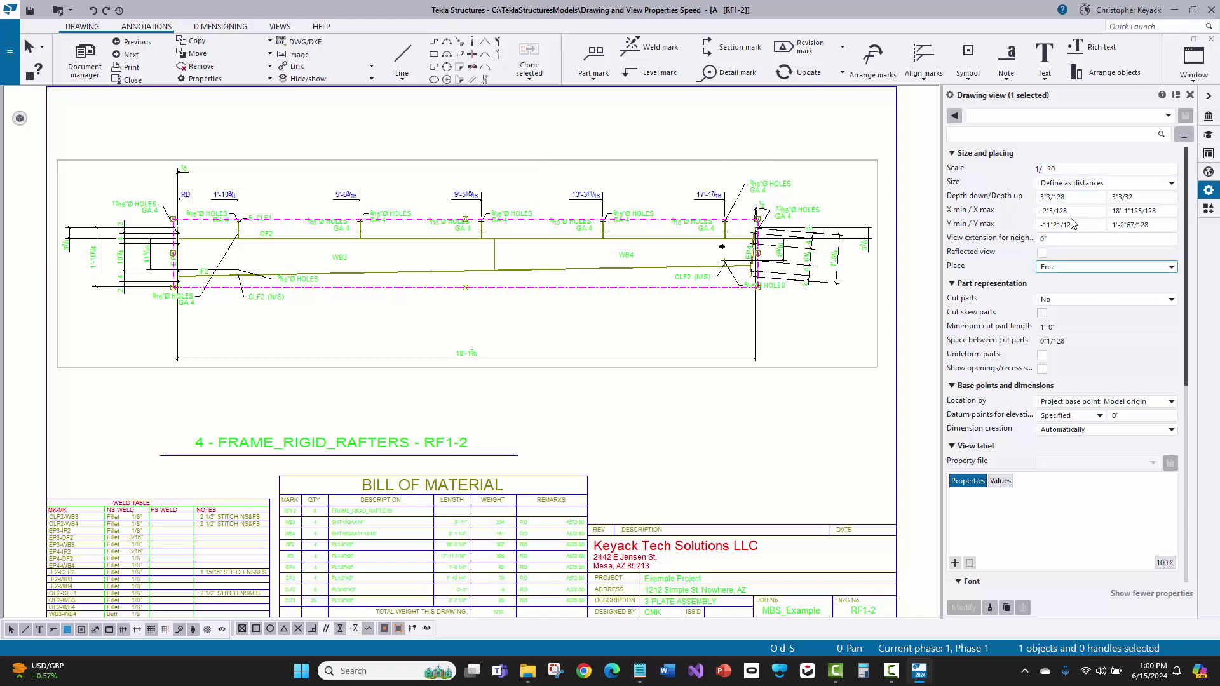
pyautogui.doubleClick(512, 166)
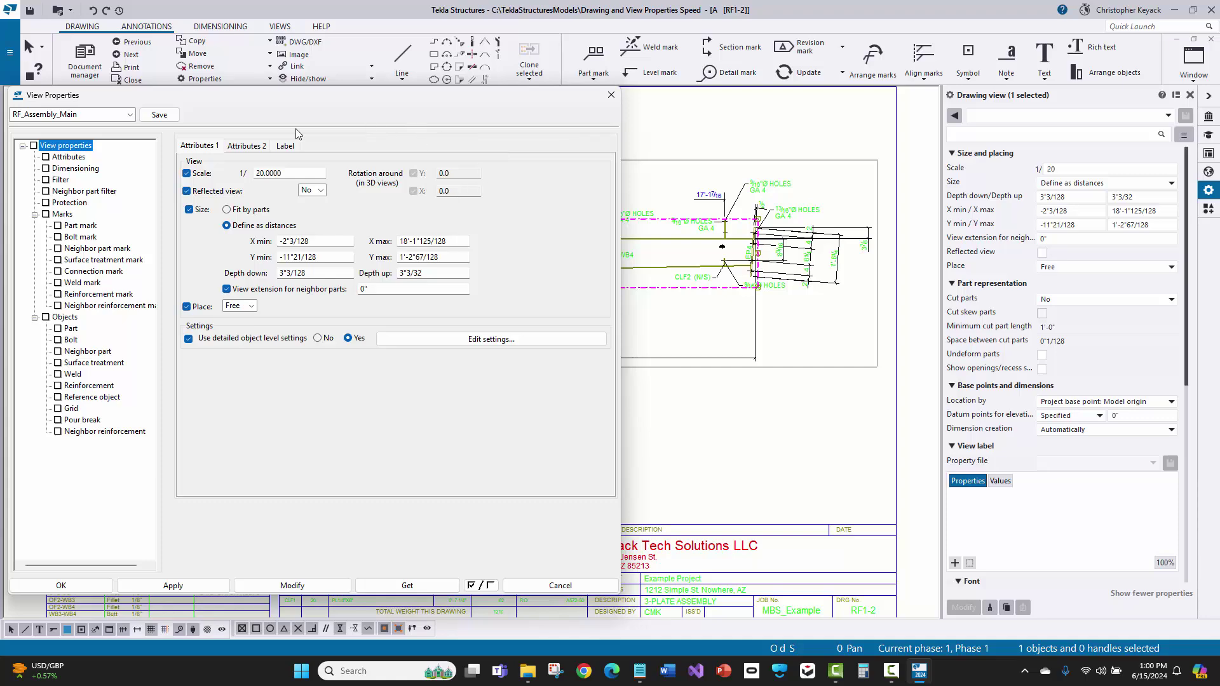
# Step: Move the View Properties dialog aside and confirm its scale 20 settings with OK
pyautogui.moveTo(324, 102); pyautogui.dragTo(595, 106)
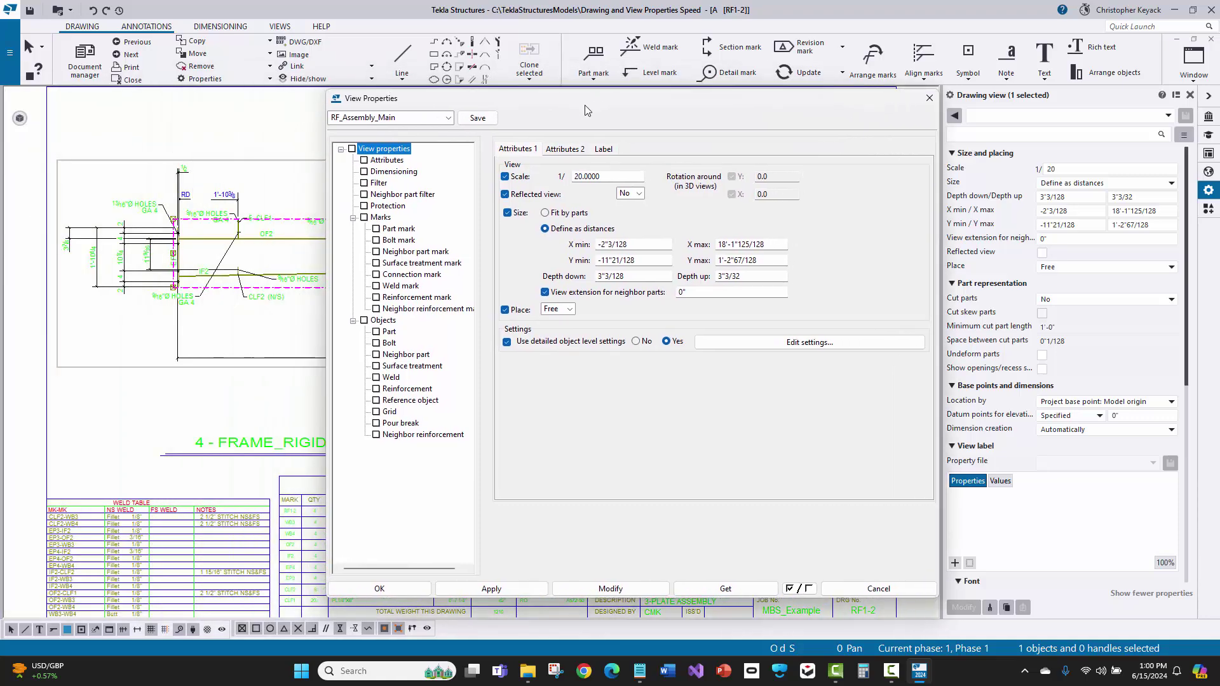
pyautogui.click(392, 590)
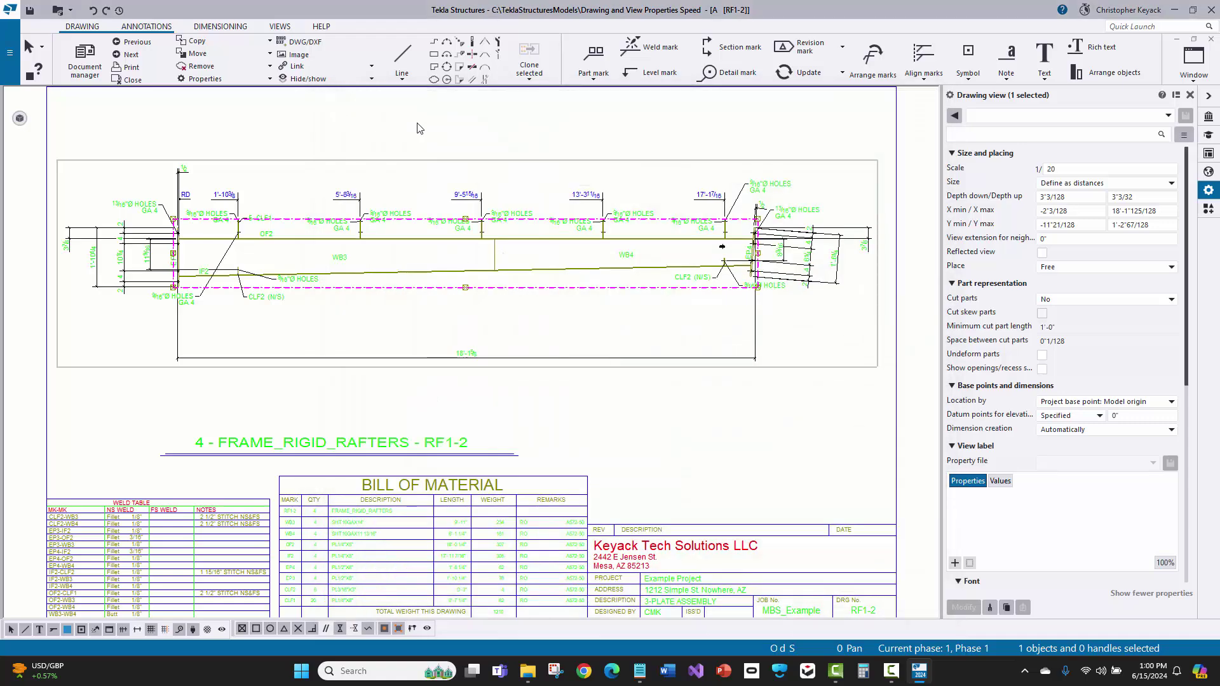
# Step: Inspect the section views' RF_Assembly_Section view properties, then close both property dialogs
pyautogui.doubleClick(503, 139)
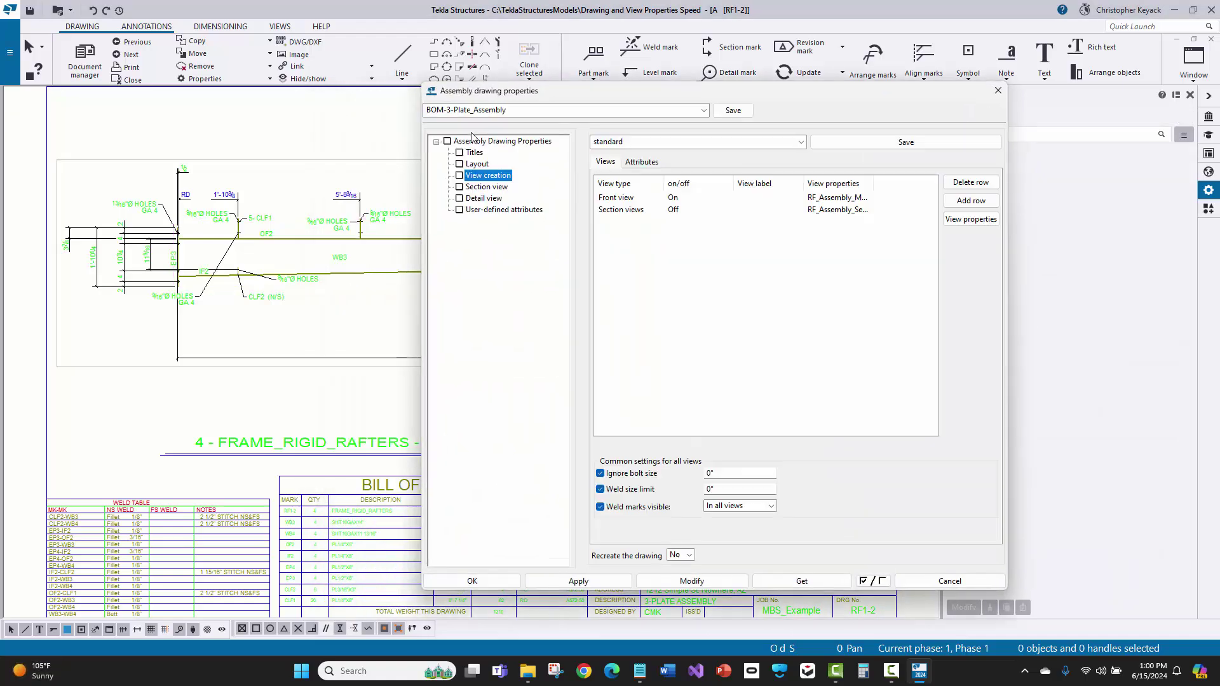
pyautogui.click(849, 209)
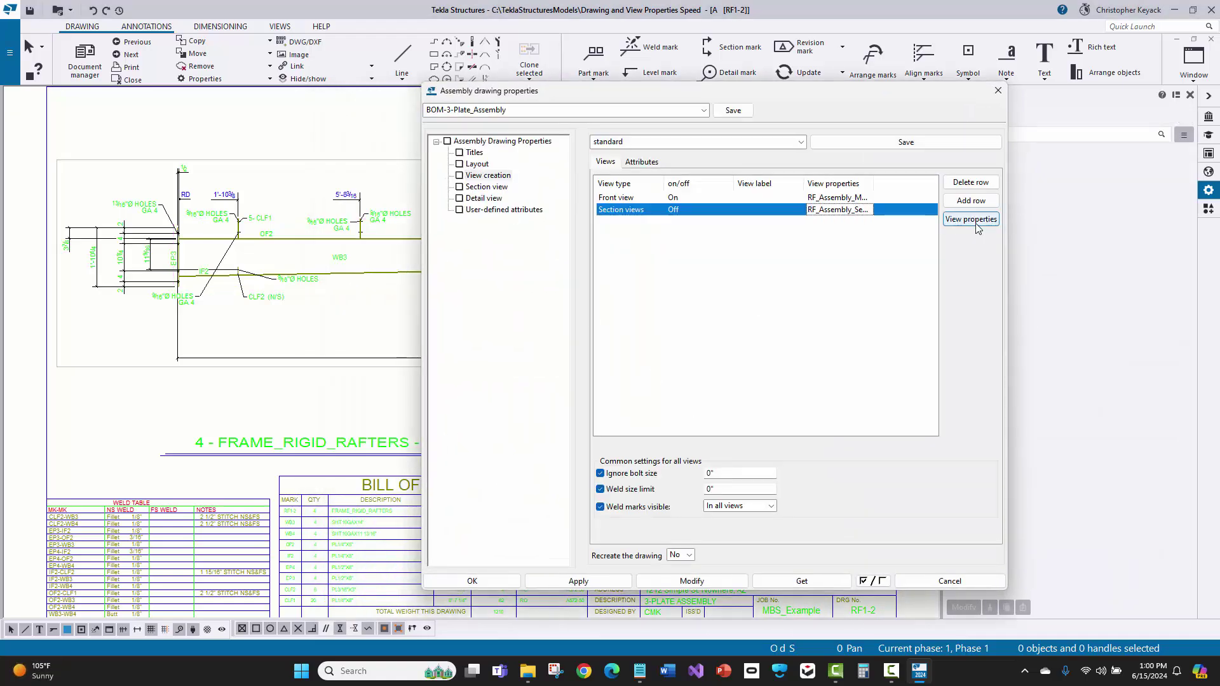
pyautogui.click(983, 220)
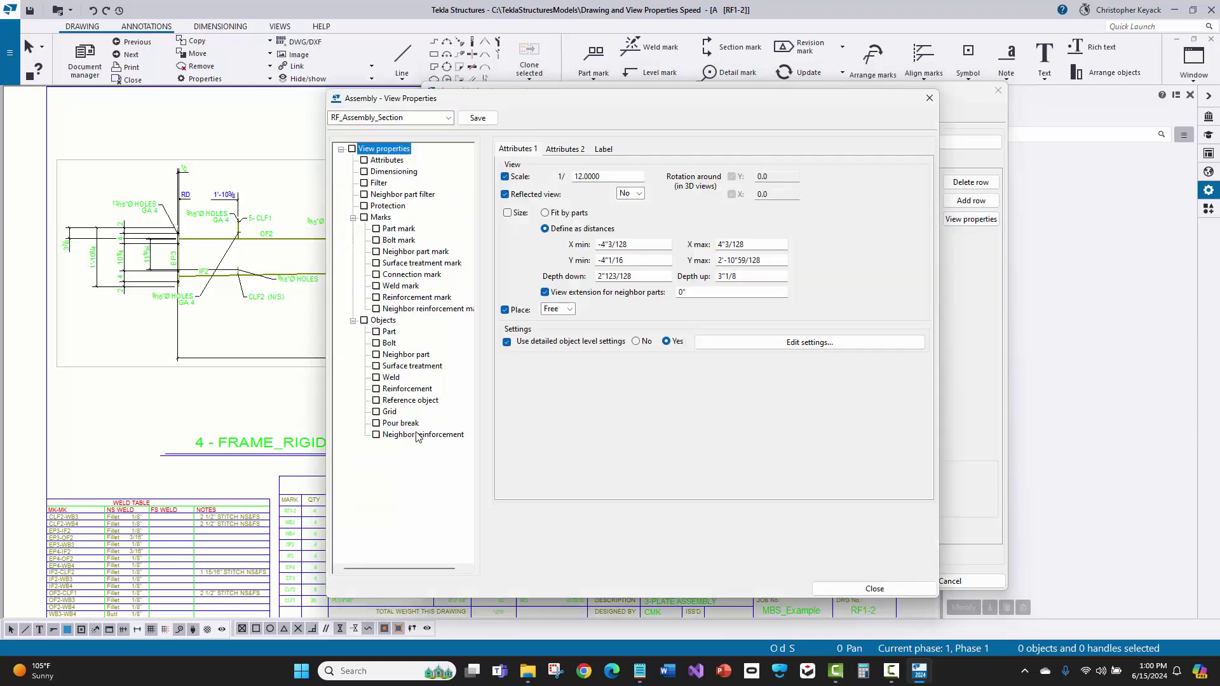
pyautogui.click(895, 588)
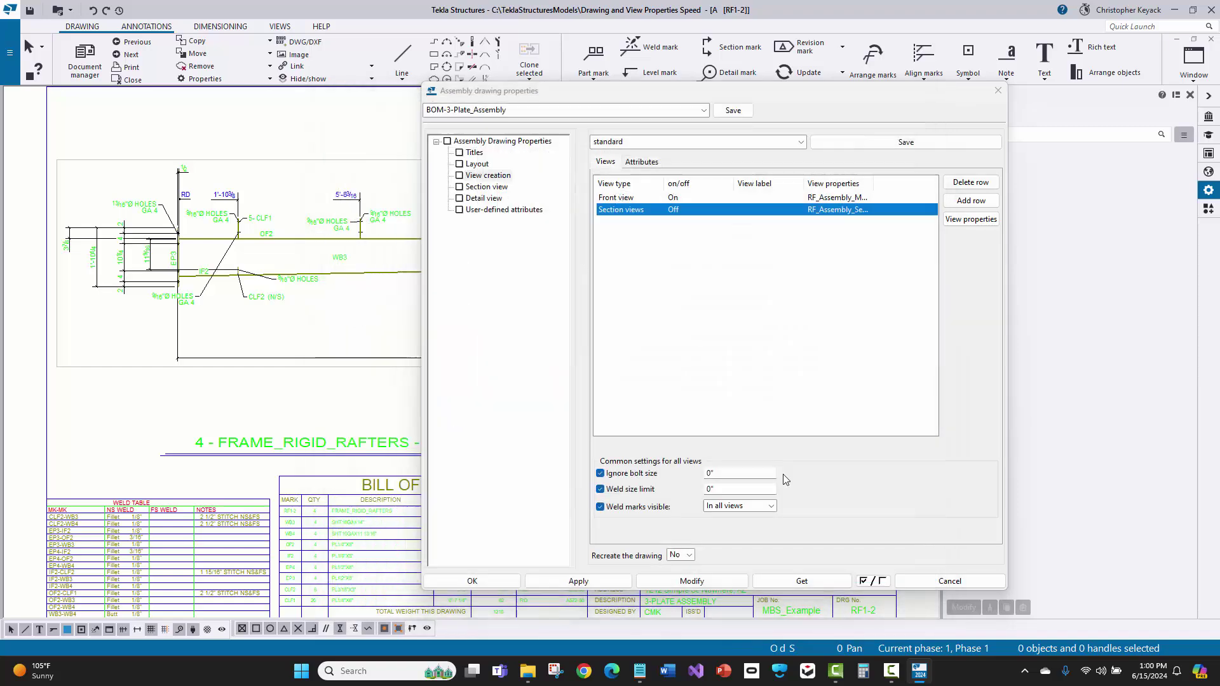
pyautogui.click(989, 93)
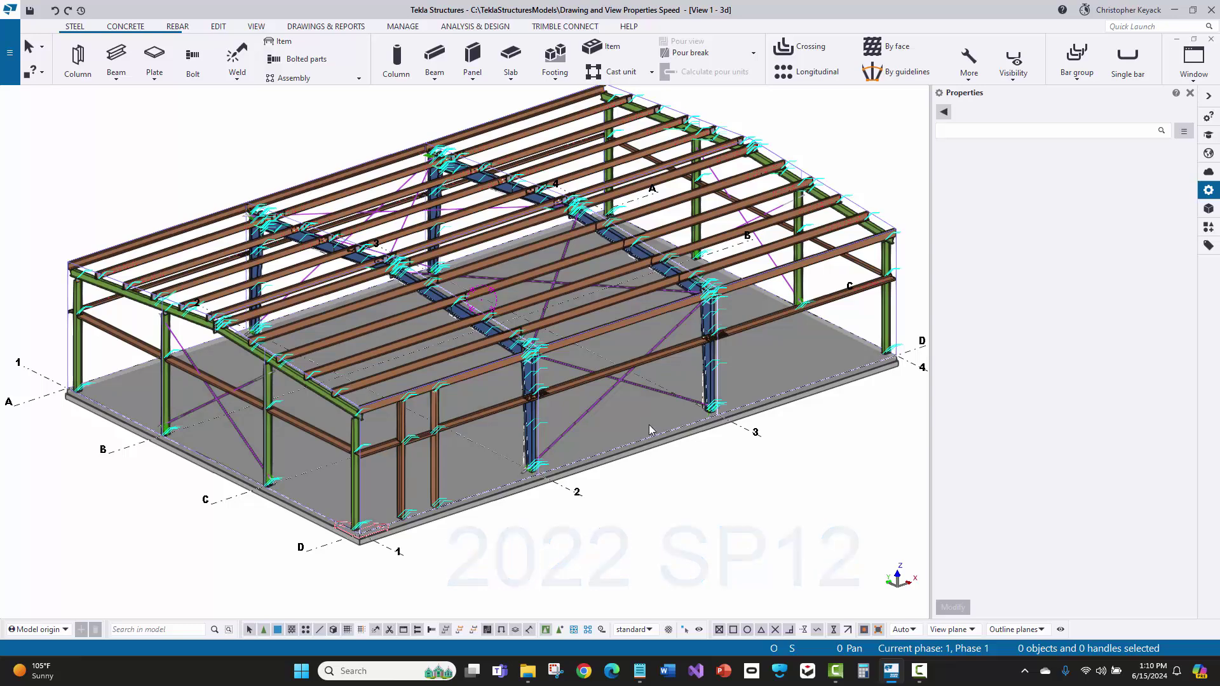
# Step: Pick the lower eave beam and a roof purlin, then select all 146 model objects
pyautogui.scroll(5, 680, 281)
pyautogui.scroll(3, 609, 333)
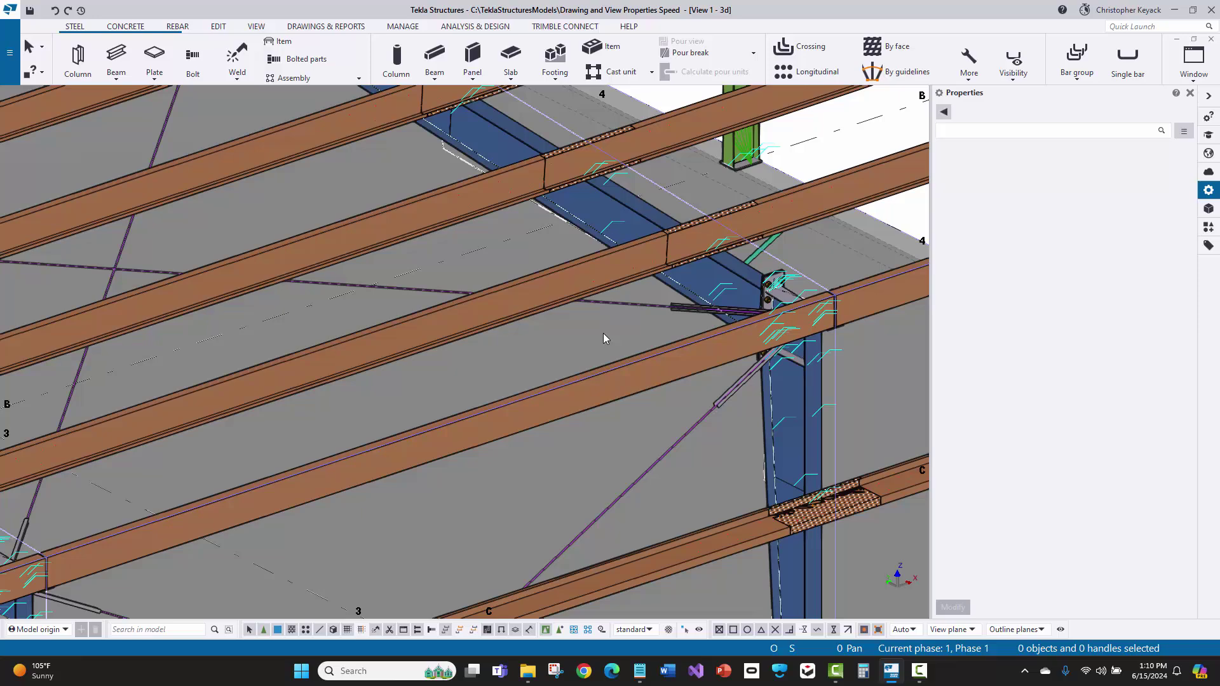
pyautogui.click(609, 386)
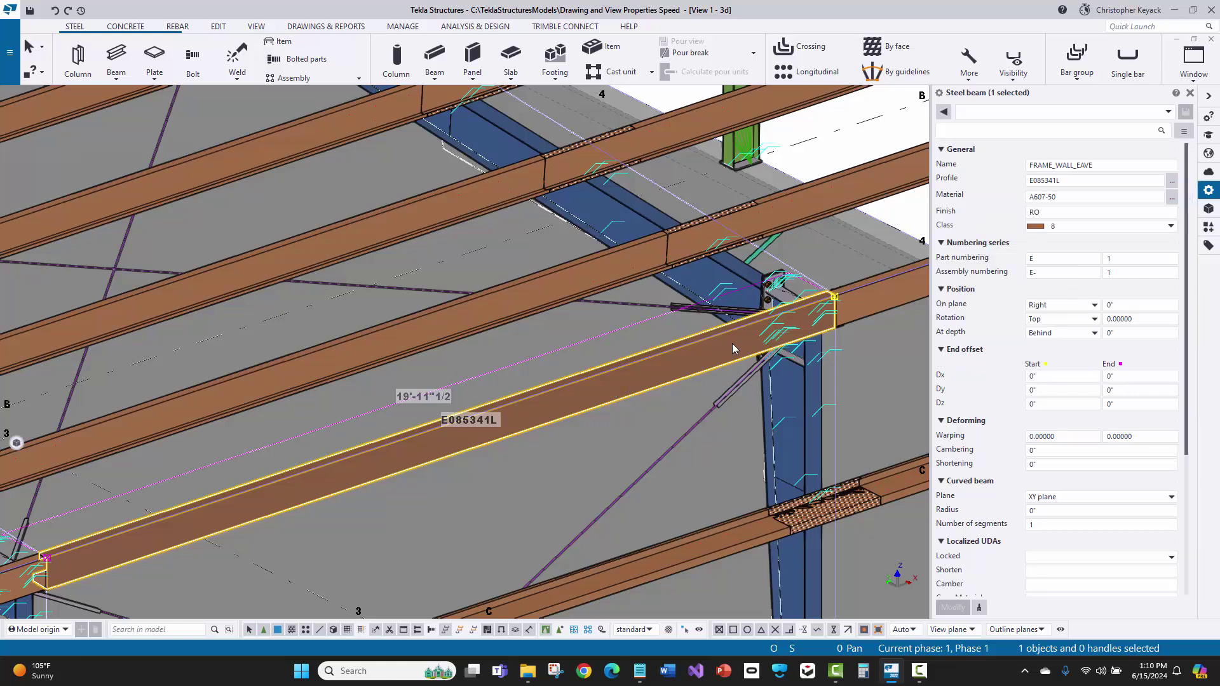
pyautogui.moveTo(890, 289); pyautogui.dragTo(788, 312, button='middle')
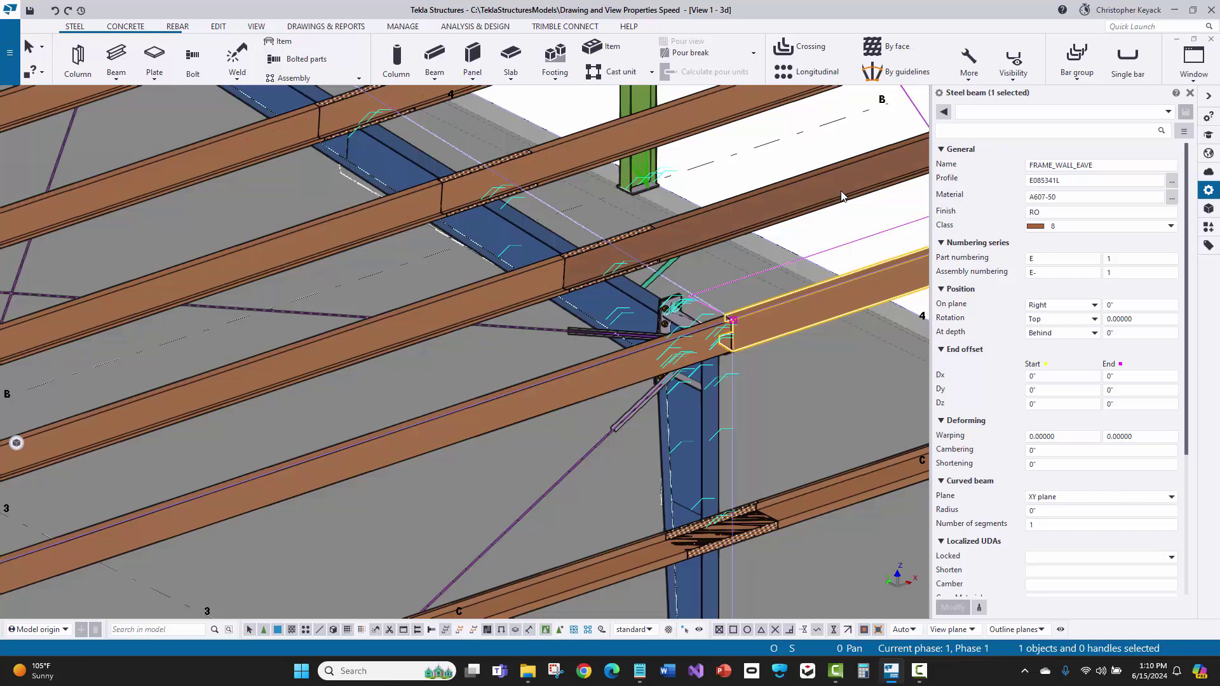
pyautogui.click(780, 191)
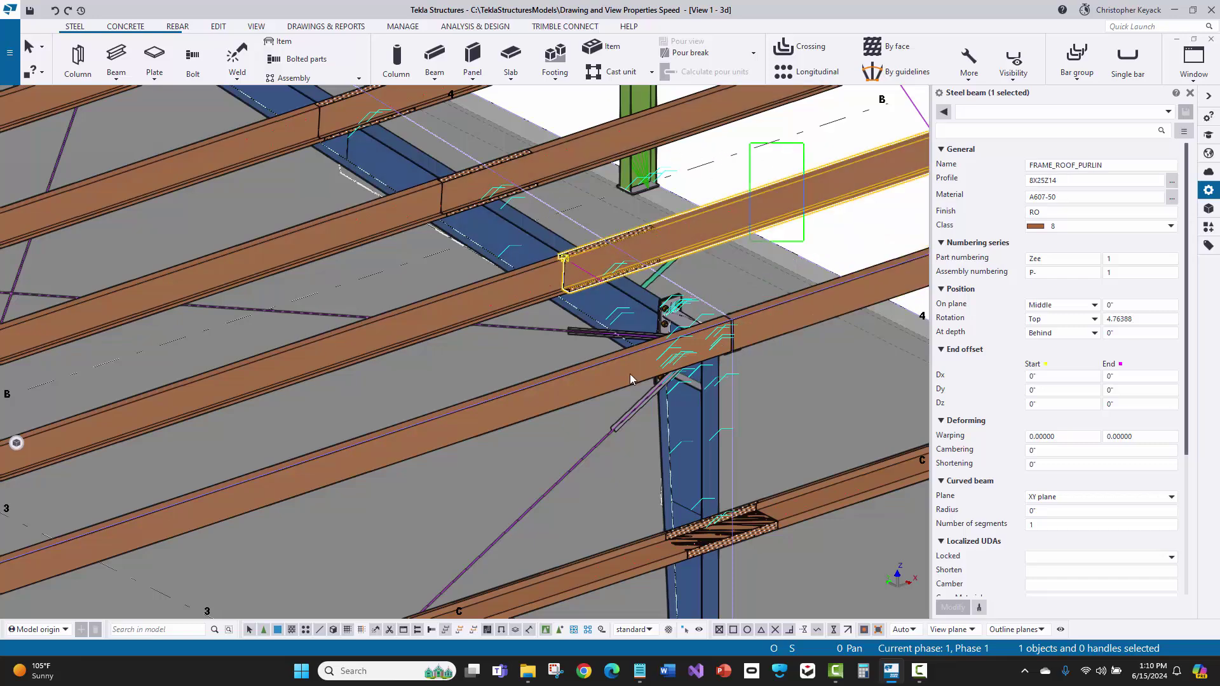
pyautogui.hotkey('ctrl', 'a')
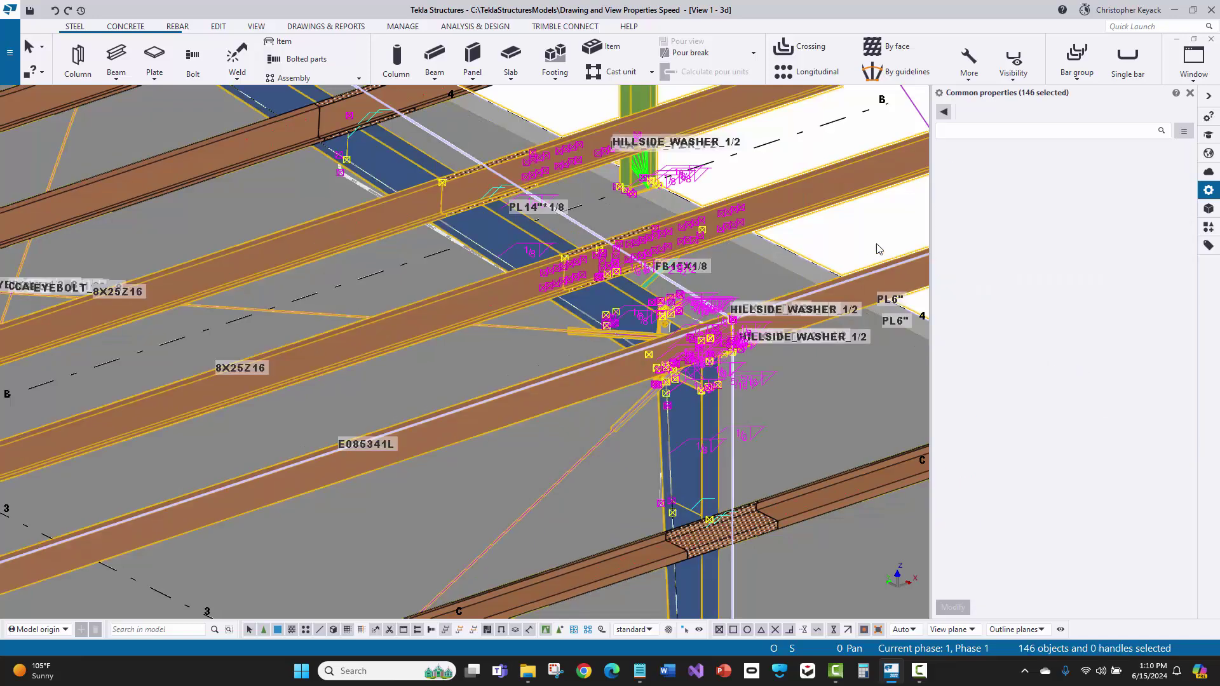
# Step: Show properties for the 13 steel beams, 3 steel columns and 9 contour plates, then pick one purlin
pyautogui.click(944, 111)
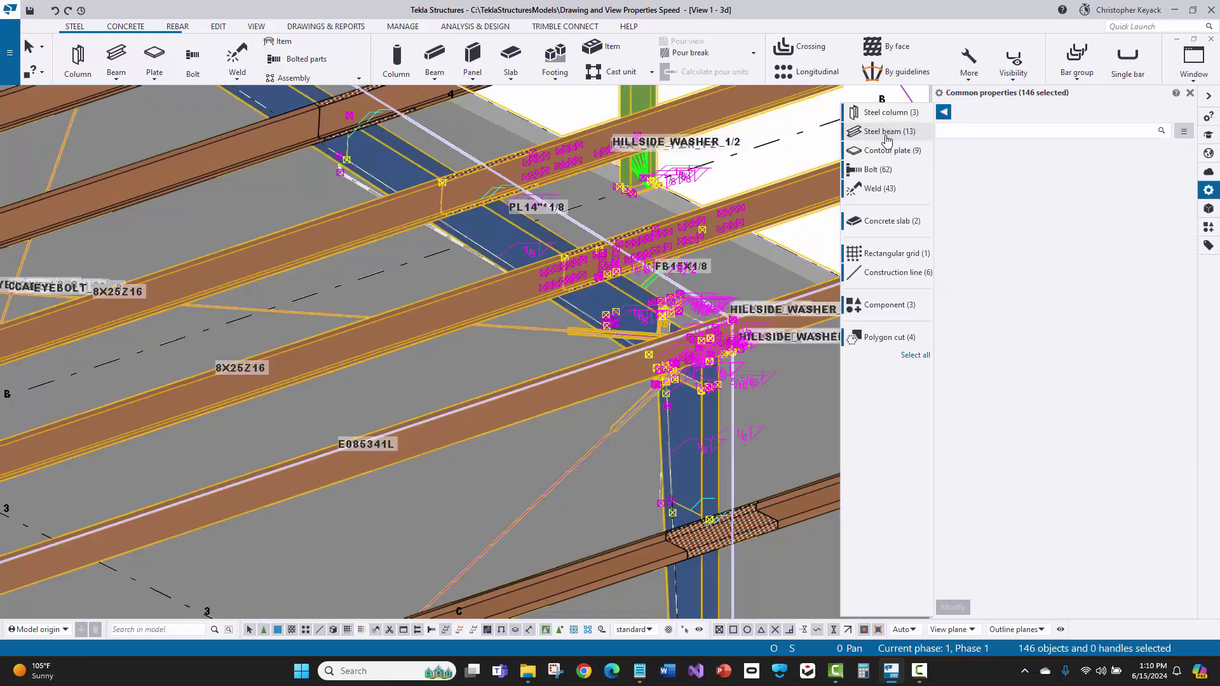
pyautogui.click(888, 131)
pyautogui.click(886, 114)
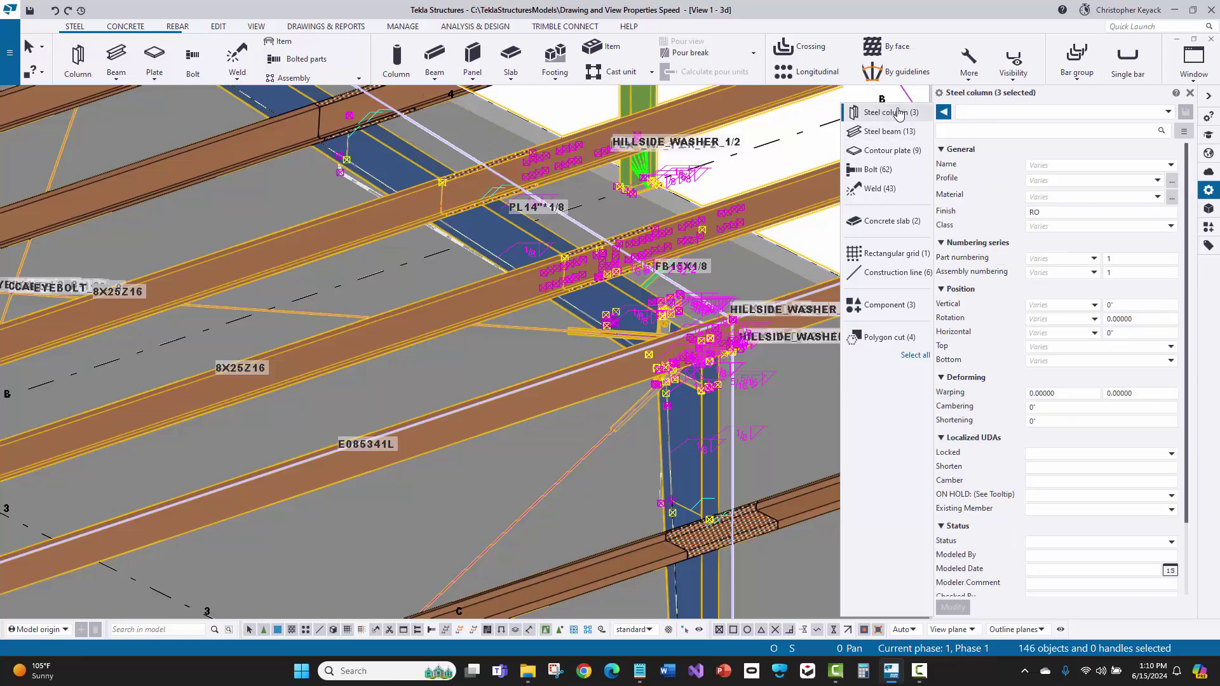
pyautogui.click(889, 133)
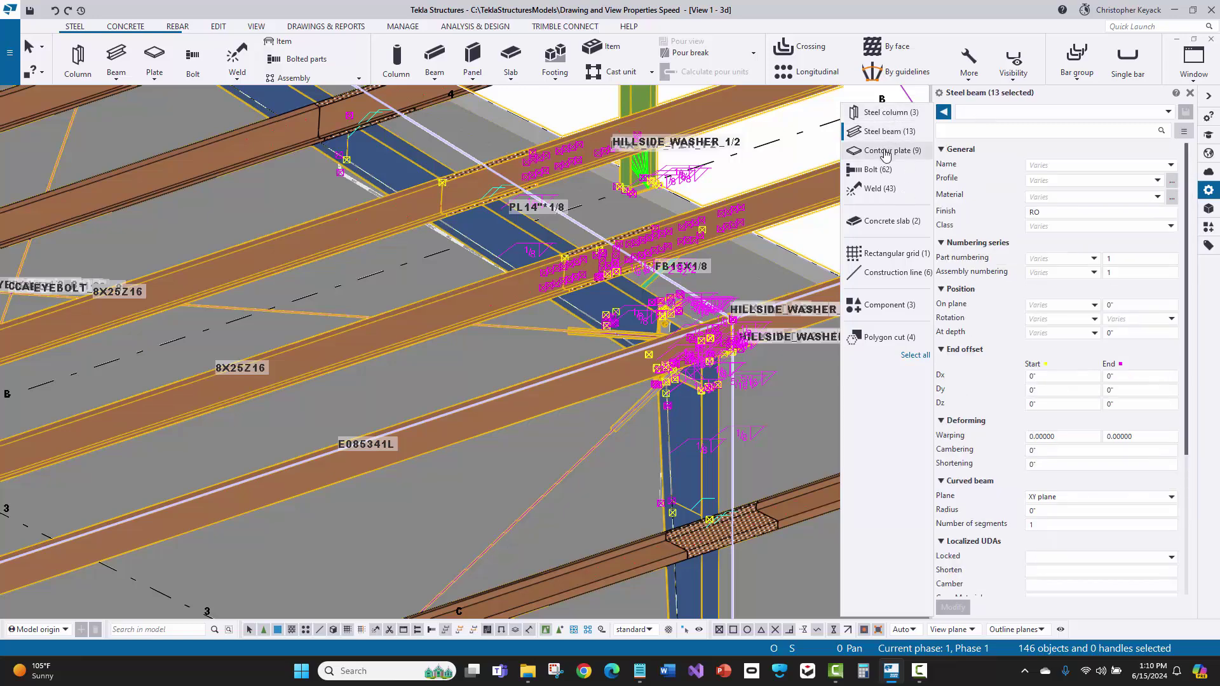
pyautogui.click(891, 114)
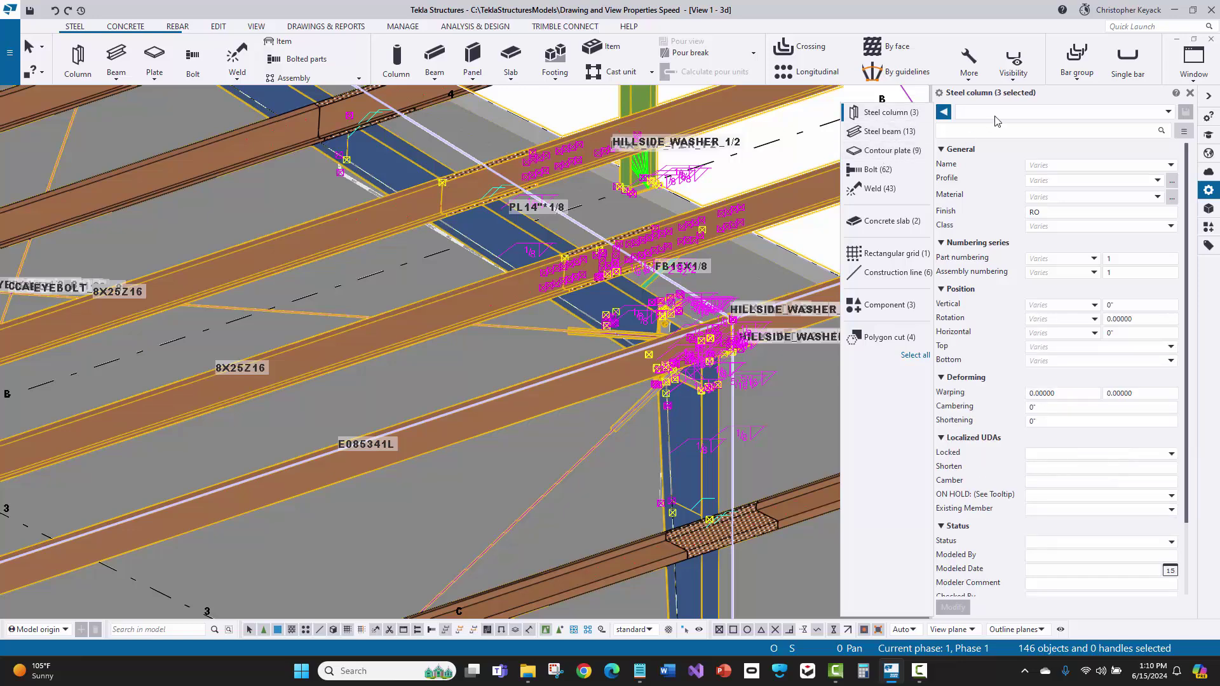
pyautogui.click(901, 153)
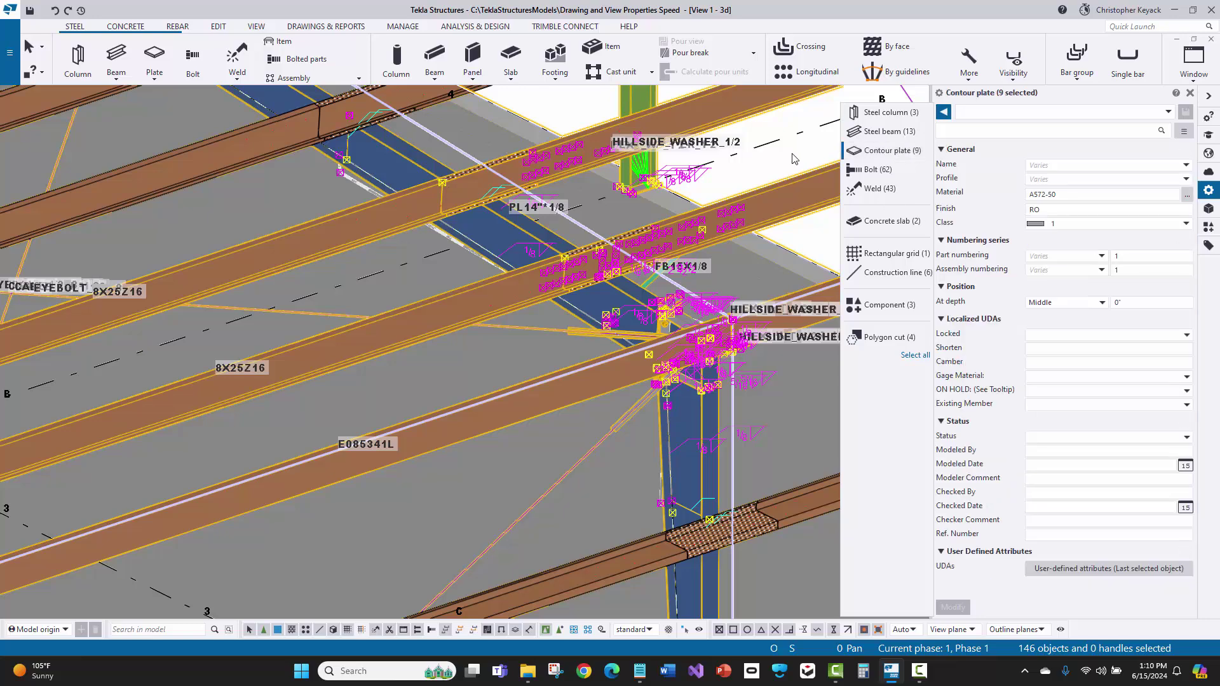
pyautogui.click(880, 121)
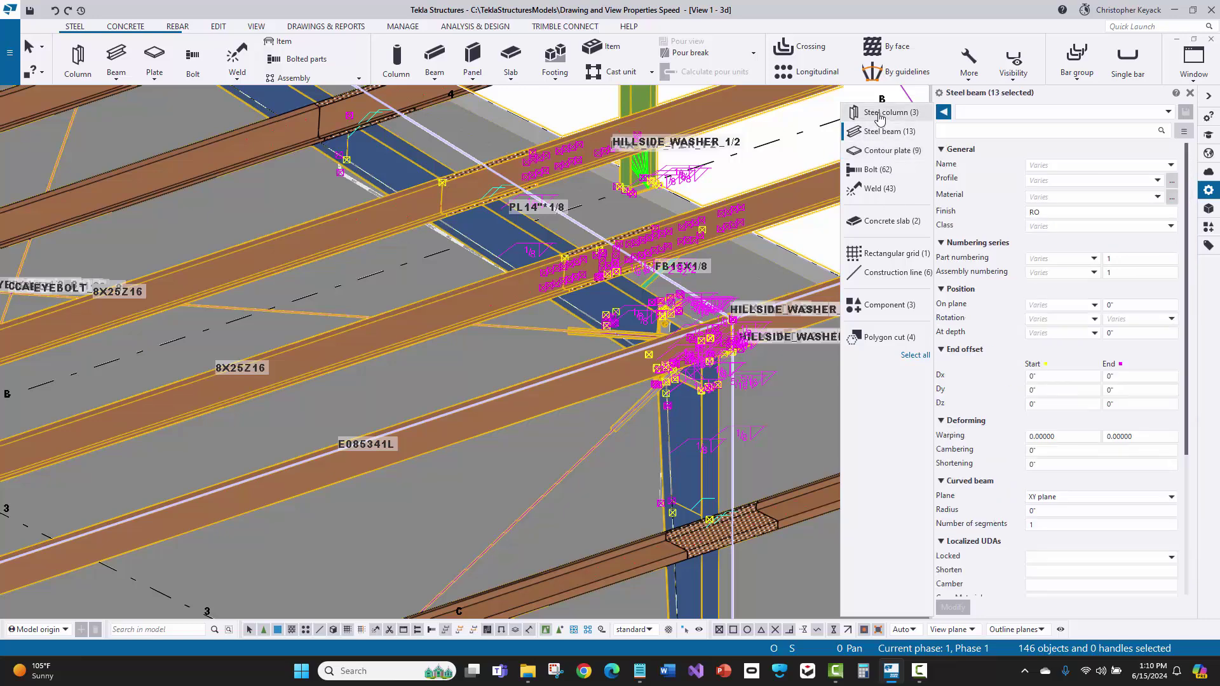
pyautogui.click(877, 154)
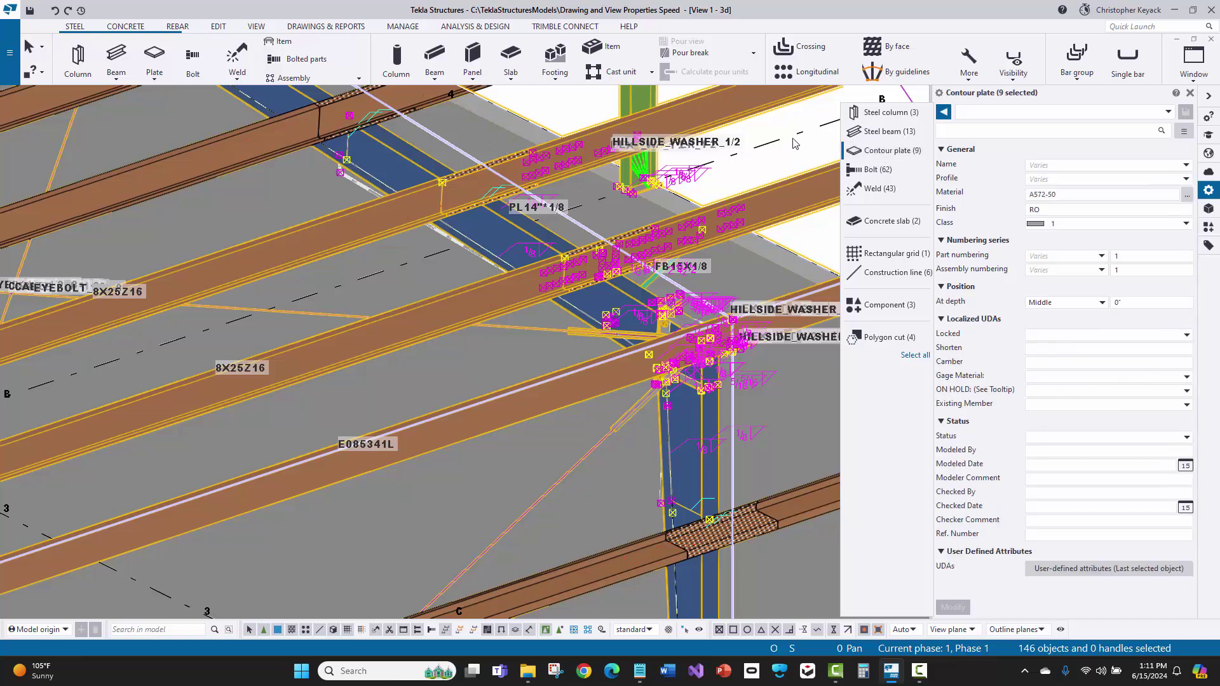
pyautogui.click(789, 173)
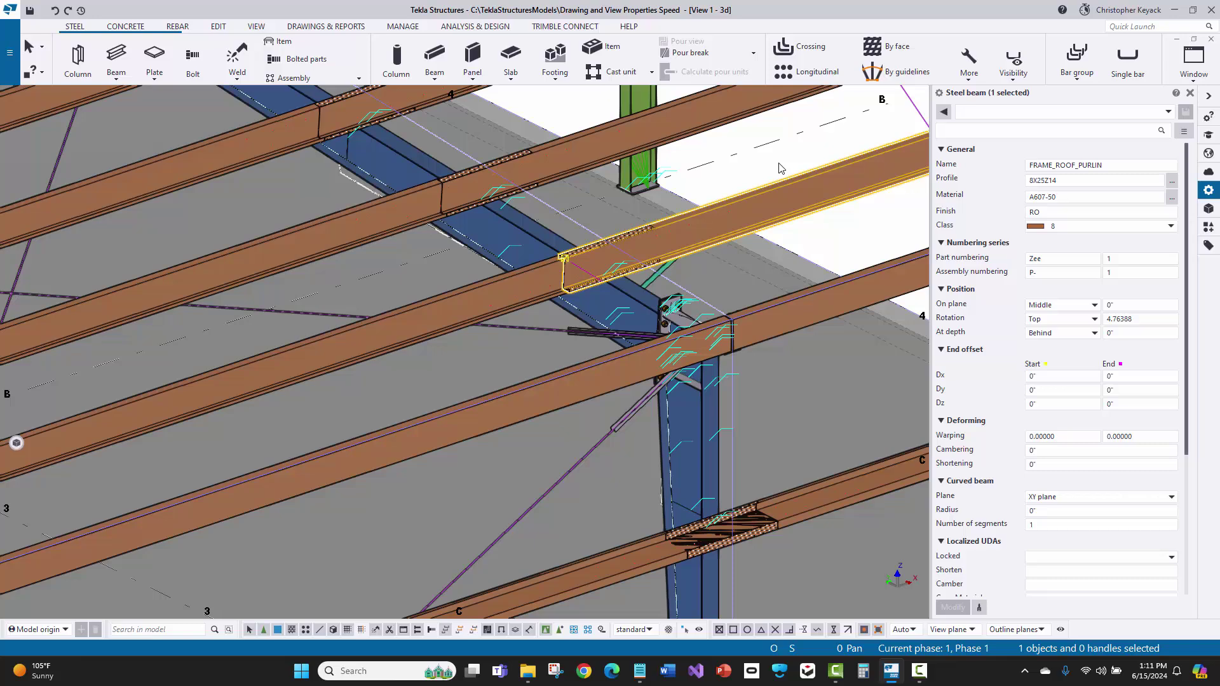
# Step: Clear the selection, reselect the FRAME_ROOF_PURLIN purlin, then zoom out and deselect it
pyautogui.scroll(-2, 759, 196)
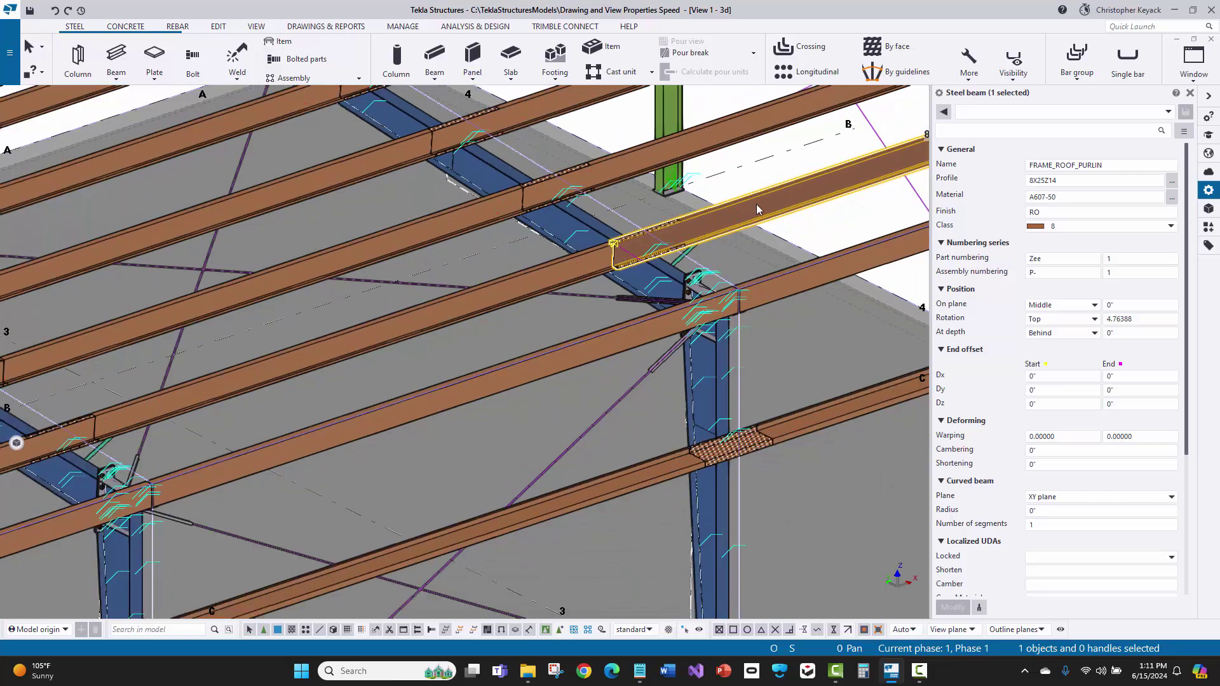
pyautogui.press('Escape')
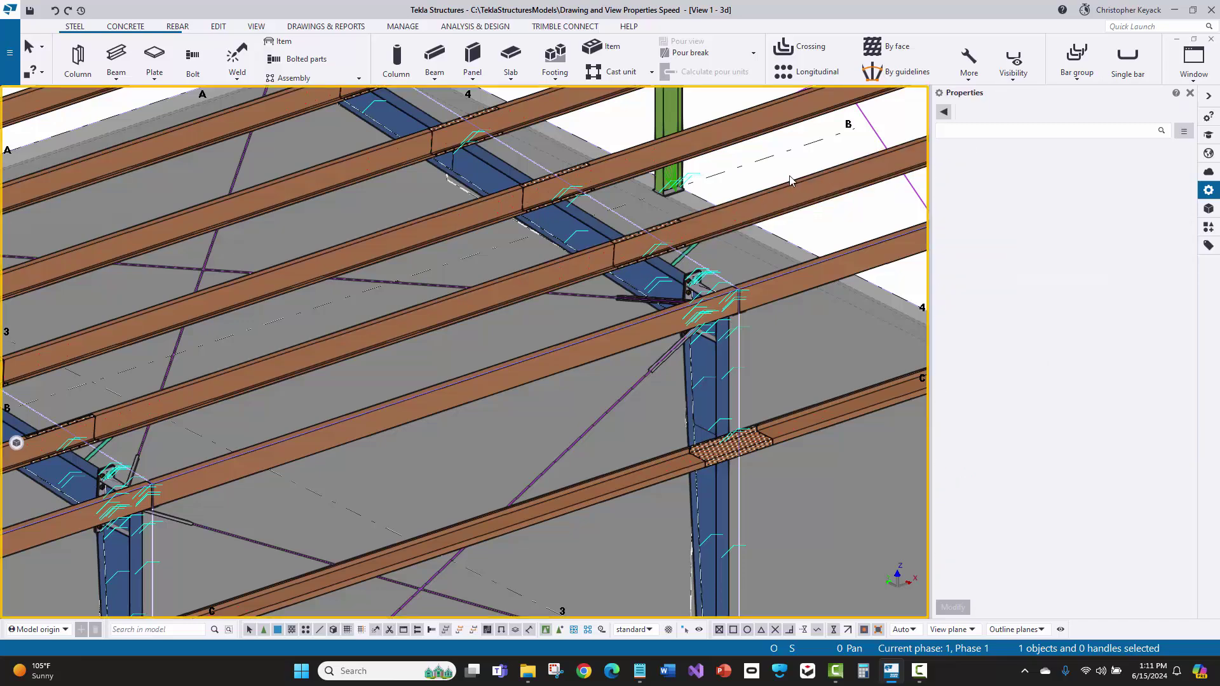
pyautogui.click(757, 124)
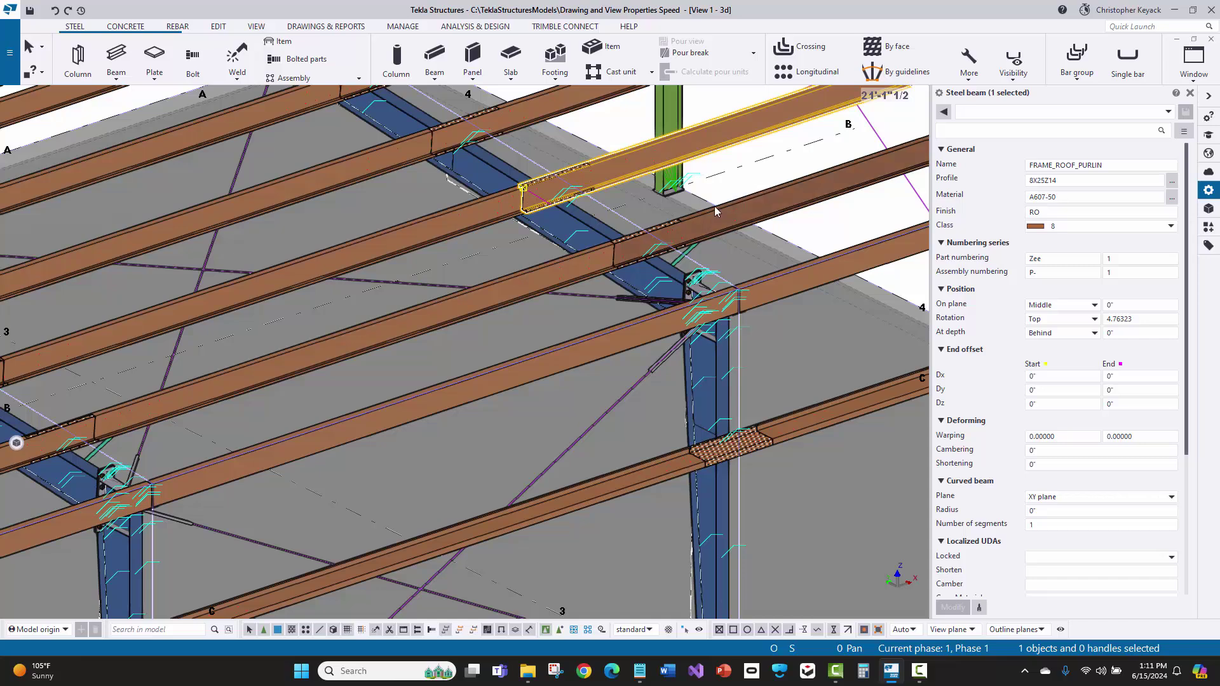
pyautogui.scroll(-2, 630, 252)
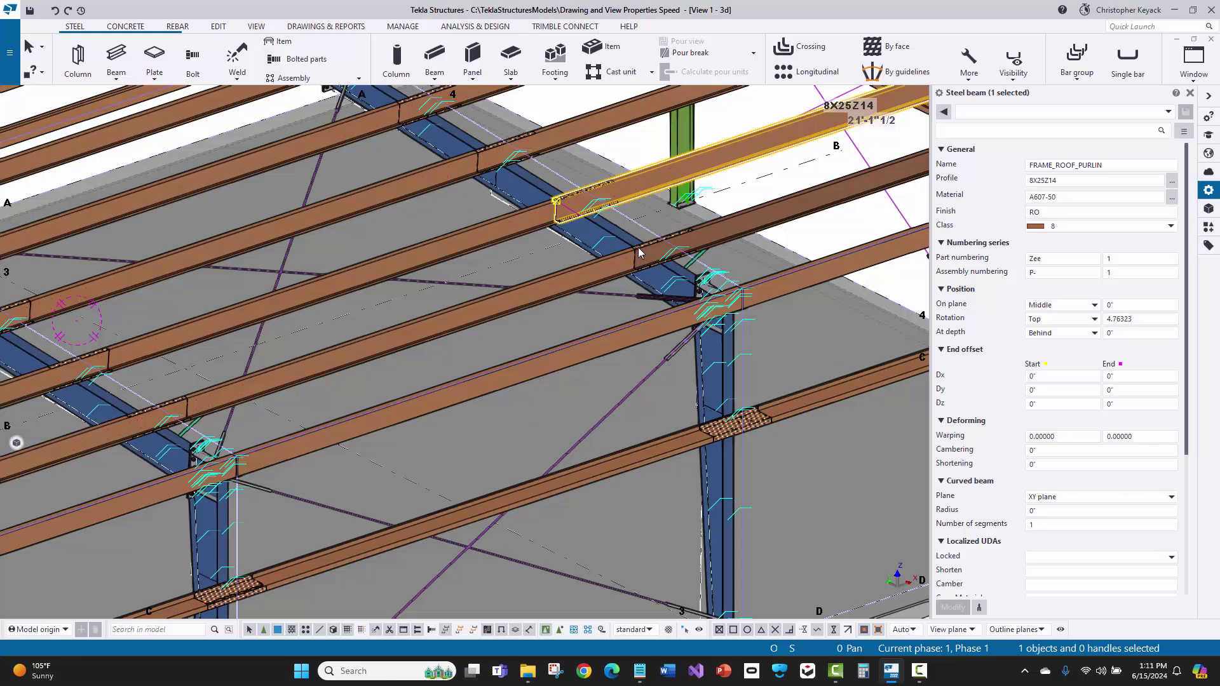
pyautogui.scroll(-2, 509, 254)
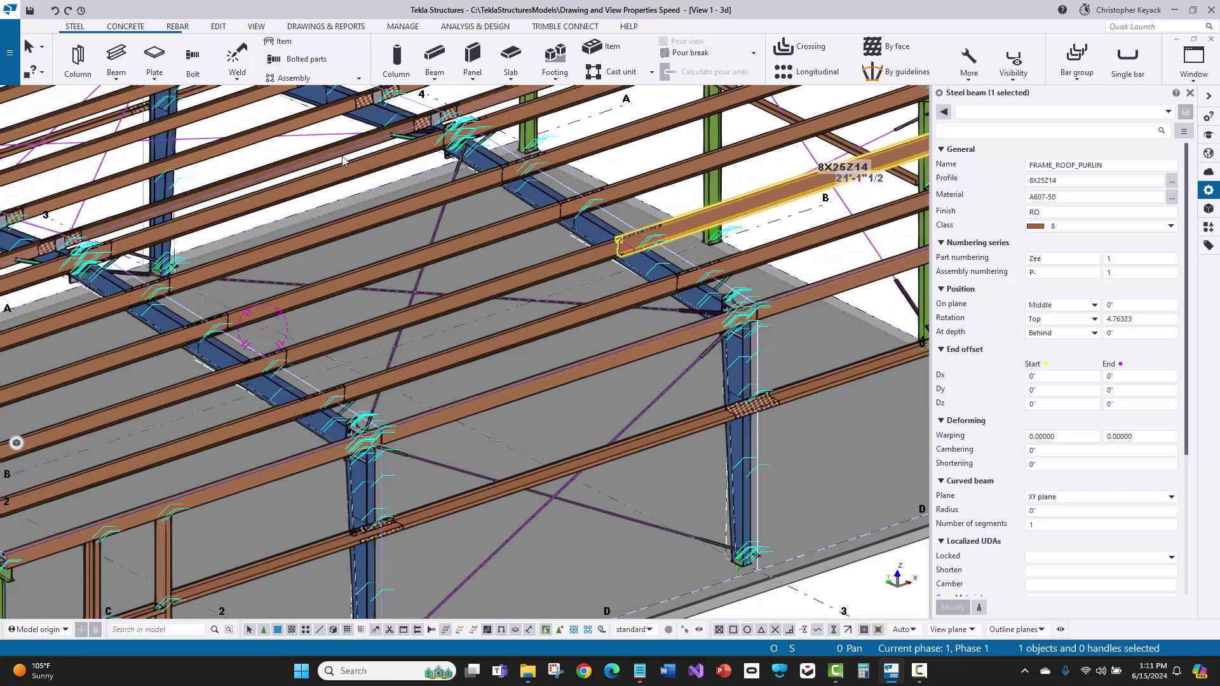
pyautogui.click(301, 152)
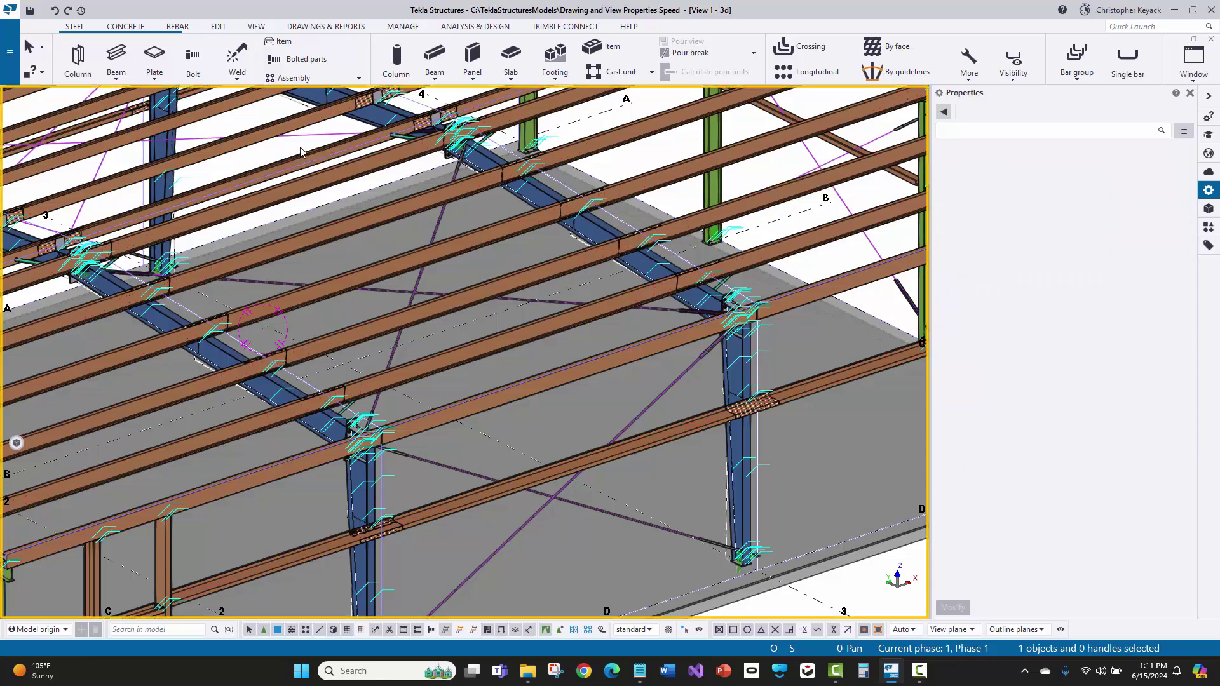